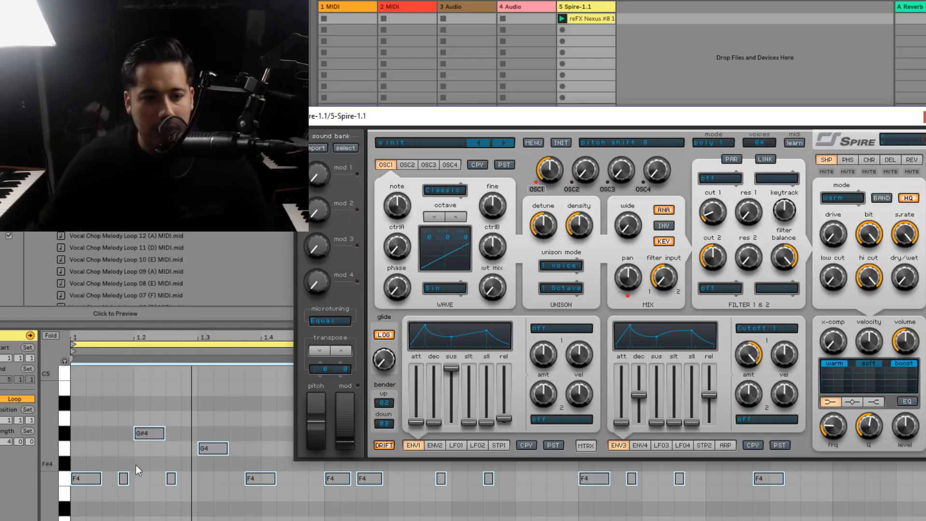
Activate all the deactivated notes of the melody clip in the piano roll.
{"action": "key", "text": "ctrl+a"}
{"action": "key", "text": "0"}
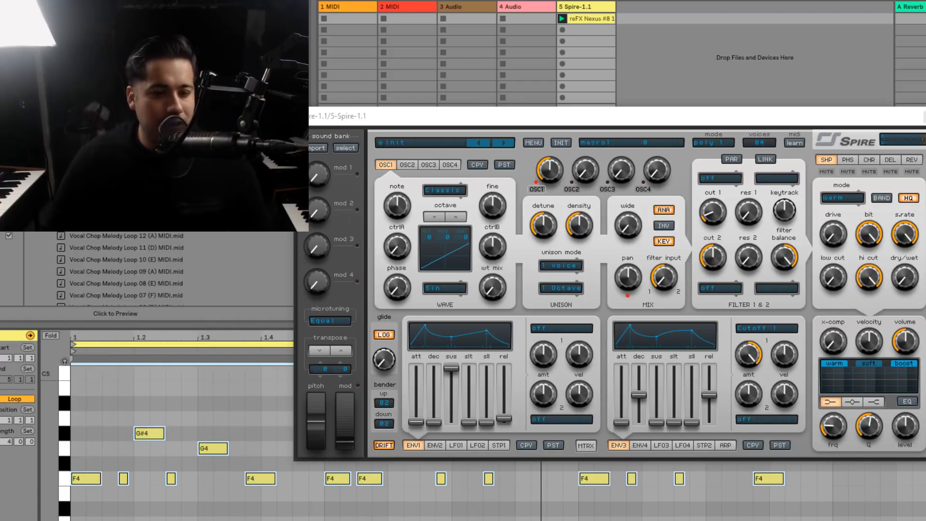
{"action": "scroll", "coordinate": [88, 505], "scroll_direction": "down", "scroll_amount": 3}
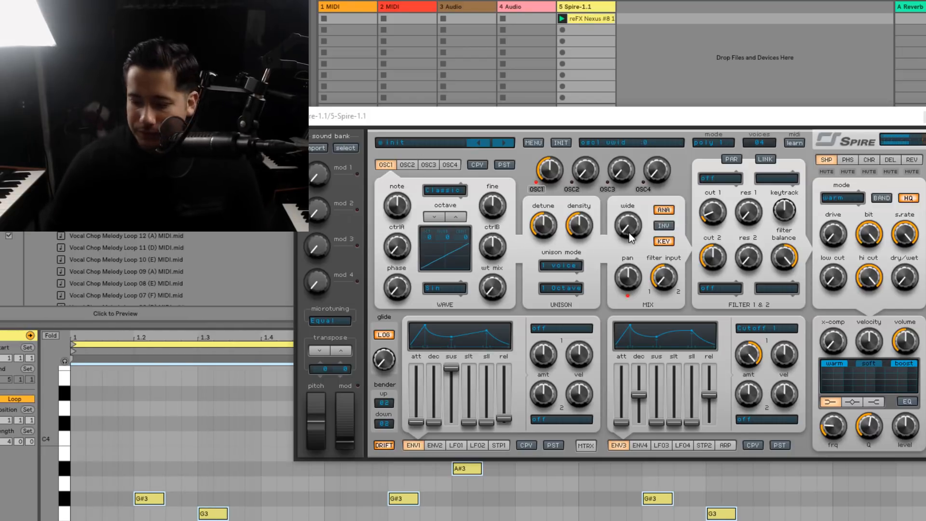
Set oscillator 1's unison mode to 8 voices, switching back to 1 voice once to compare the sound.
{"action": "left_click", "coordinate": [556, 272]}
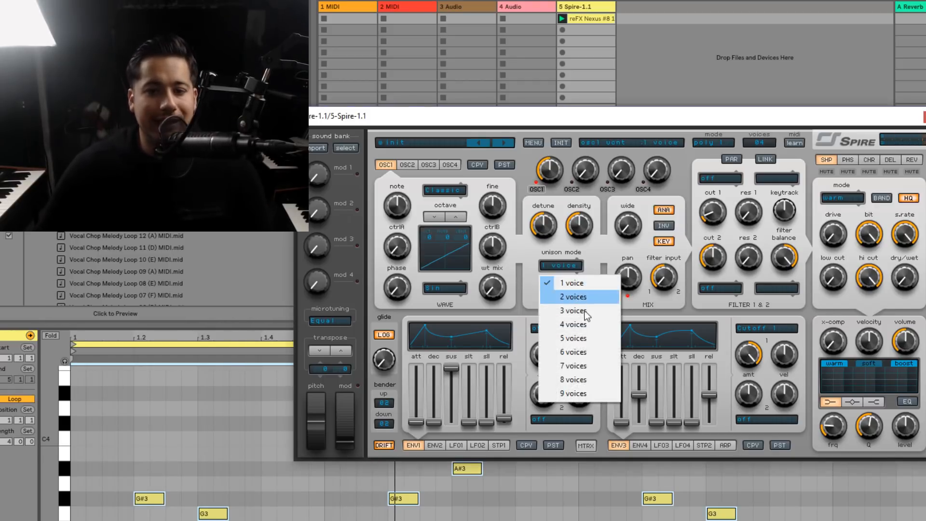
{"action": "left_click", "coordinate": [592, 375]}
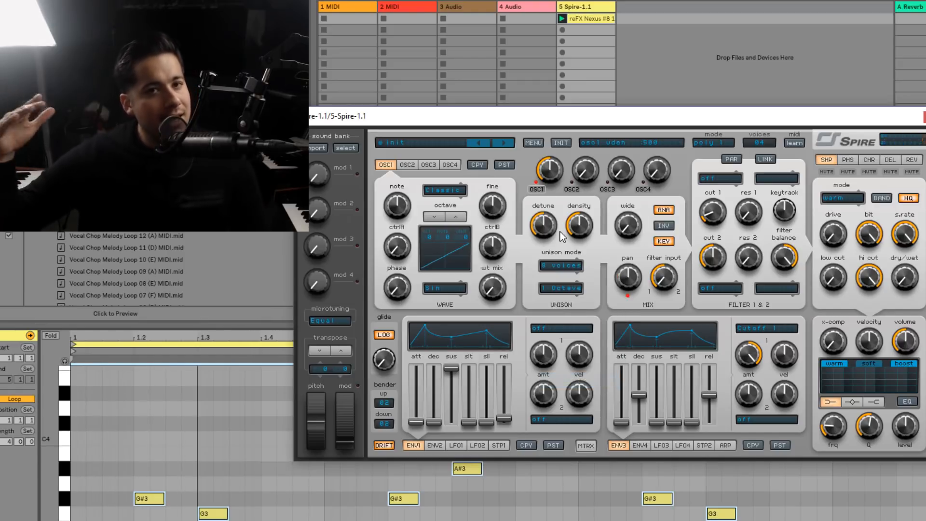
{"action": "left_click", "coordinate": [557, 267]}
{"action": "left_click", "coordinate": [556, 288]}
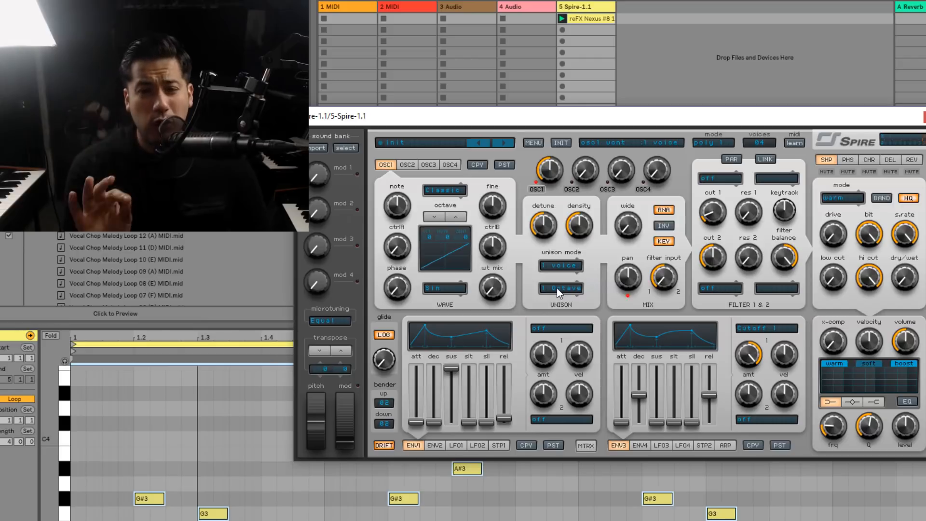
{"action": "left_click", "coordinate": [549, 261]}
{"action": "left_click", "coordinate": [576, 380]}
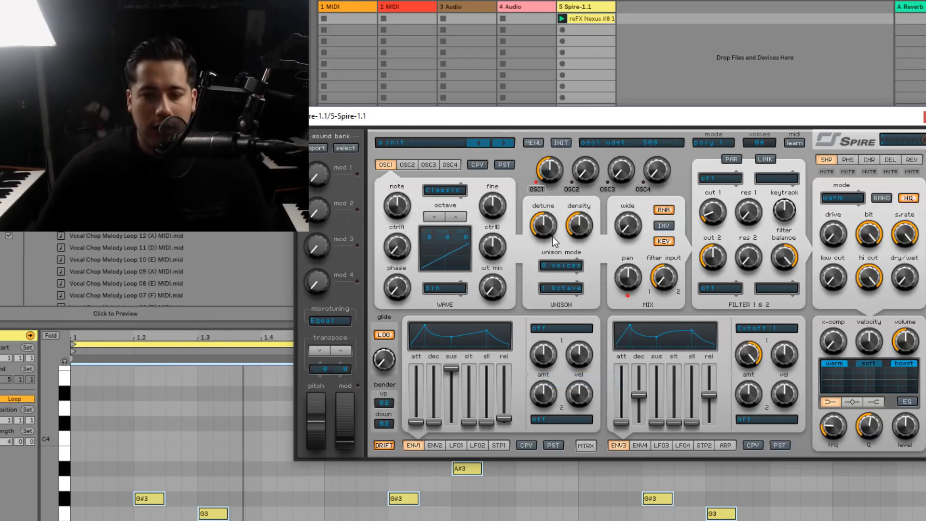
Spread oscillator 1's unison with detune at about 460 and wide at 1000, and lengthen envelope 1's release.
{"action": "left_click_drag", "start_coordinate": [539, 241], "coordinate": [568, 215]}
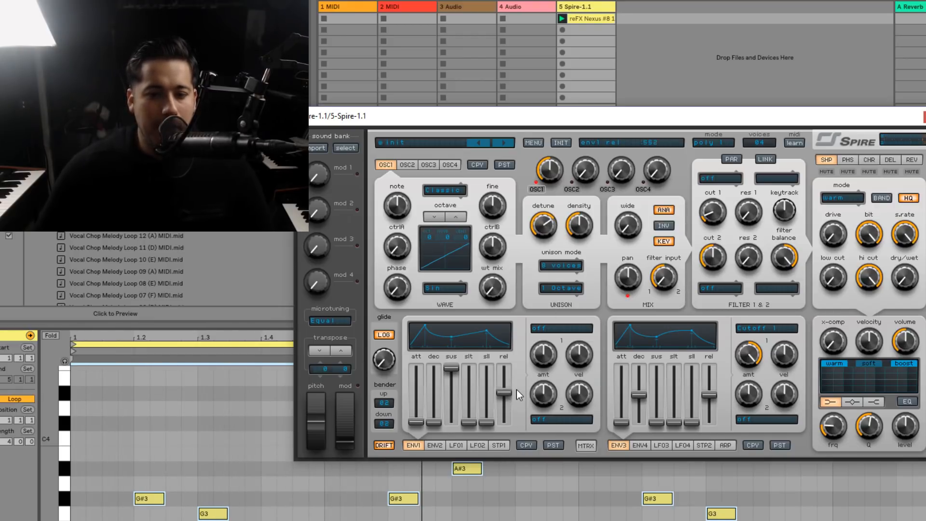
{"action": "left_click_drag", "start_coordinate": [513, 389], "coordinate": [519, 397]}
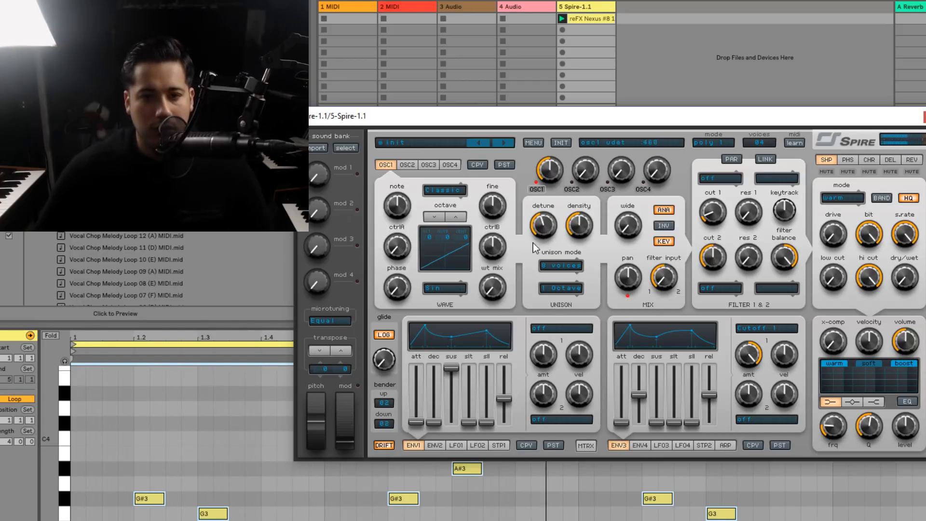
{"action": "left_click_drag", "start_coordinate": [623, 229], "coordinate": [711, 86]}
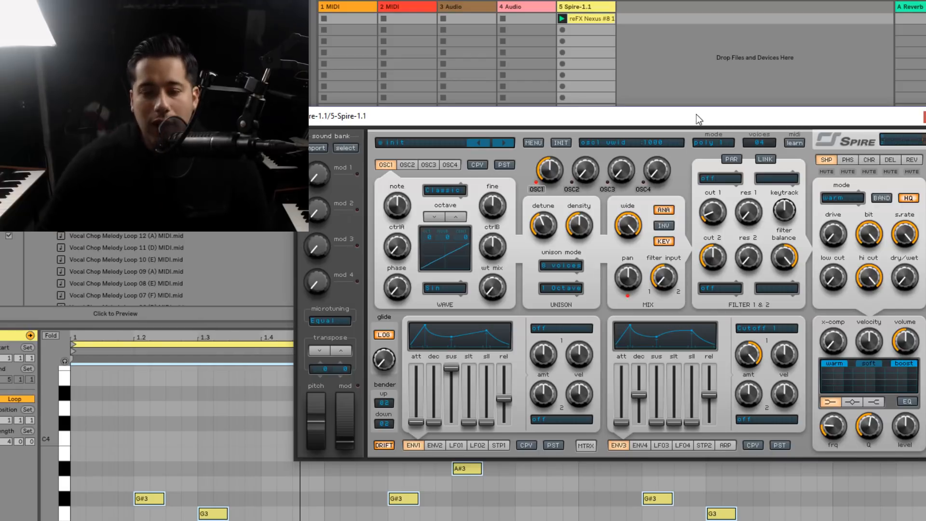
Set filter 1 to perfecto LP4 with a partly open cutoff, and raise envelope 3's sustain to maximum with a slightly shorter release.
{"action": "left_click", "coordinate": [702, 182]}
{"action": "left_click", "coordinate": [725, 211]}
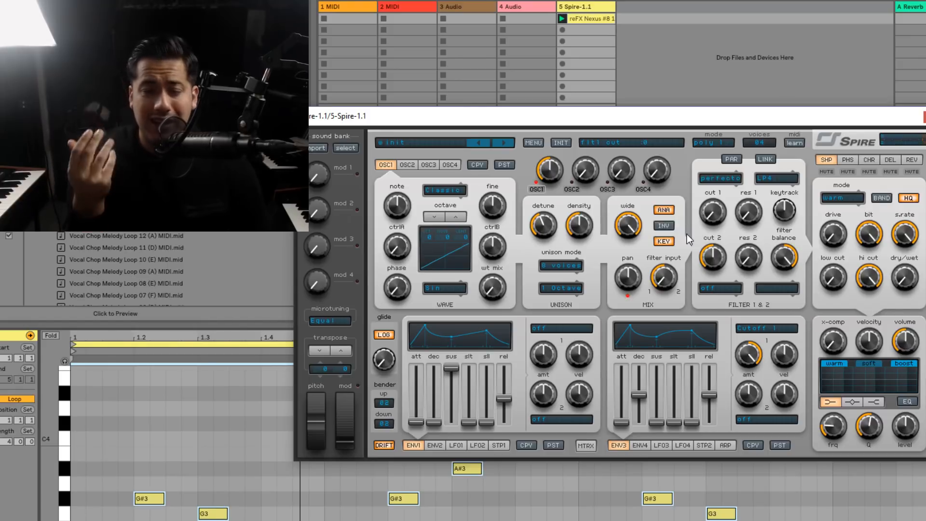
{"action": "left_click_drag", "start_coordinate": [705, 220], "coordinate": [737, 196]}
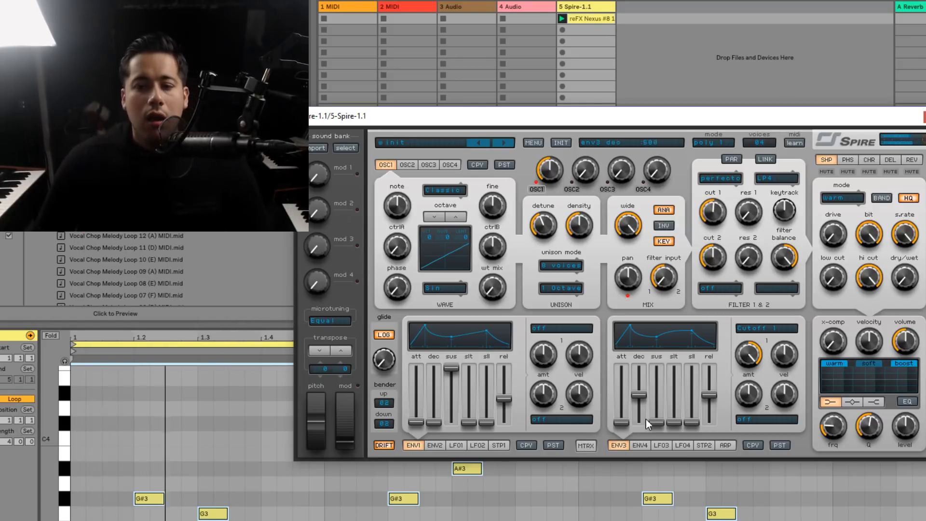
{"action": "left_click_drag", "start_coordinate": [661, 426], "coordinate": [723, 409]}
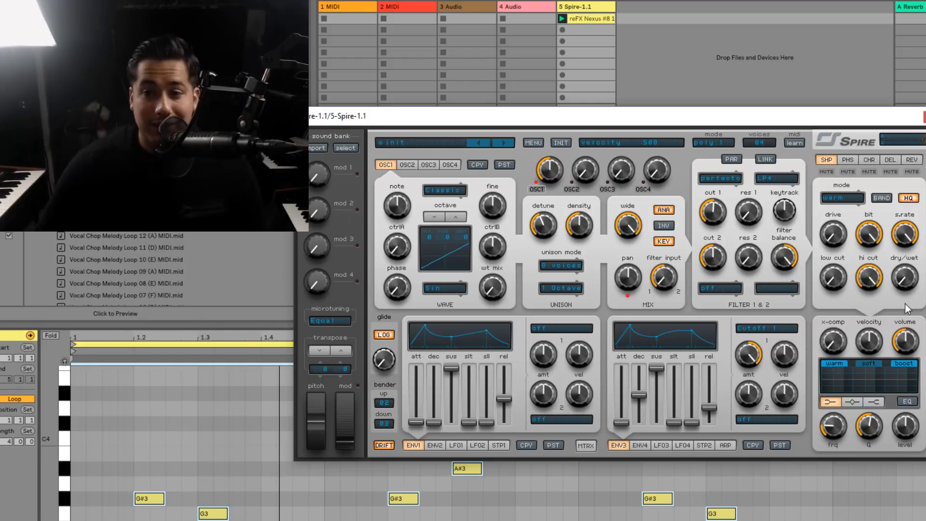
Change the synth's voice mode to mono 1.
{"action": "left_click", "coordinate": [713, 143]}
{"action": "left_click", "coordinate": [723, 161]}
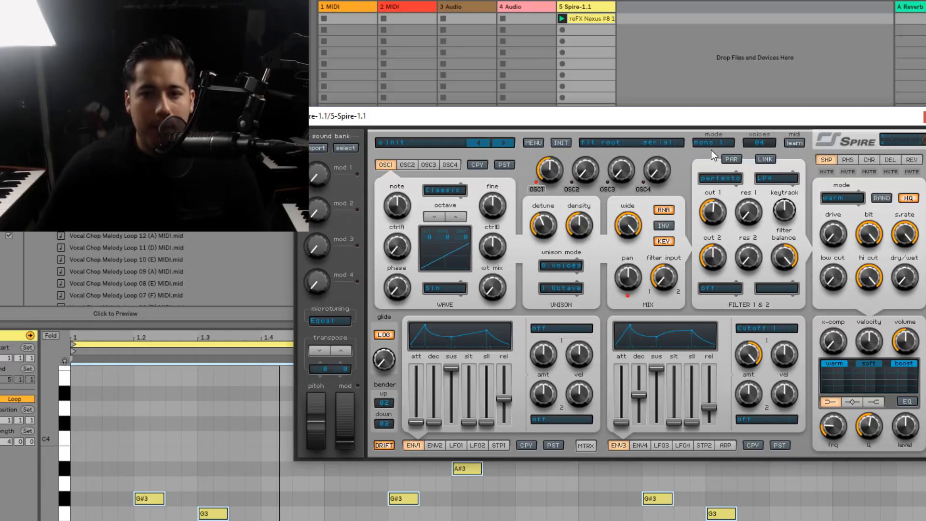
{"action": "left_click", "coordinate": [715, 143]}
{"action": "left_click", "coordinate": [748, 160]}
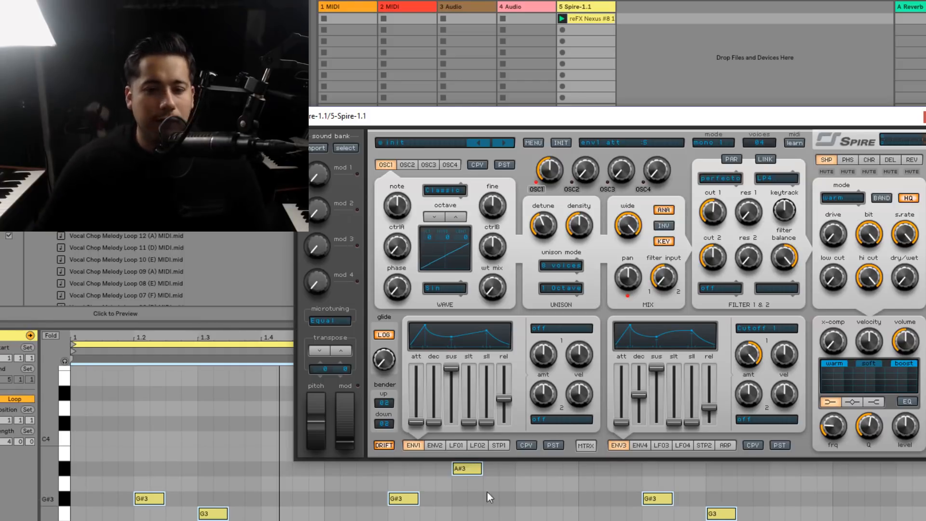
Assign LFO 1's first modulation slot to Osc1 Pitch.
{"action": "left_click", "coordinate": [462, 445]}
{"action": "left_click", "coordinate": [561, 329]}
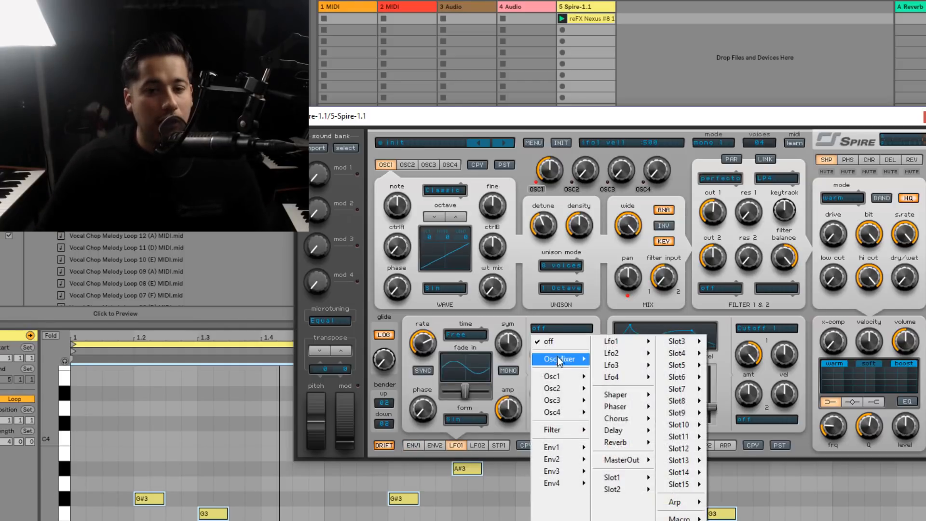
{"action": "mouse_move", "coordinate": [549, 378]}
{"action": "left_click", "coordinate": [608, 378]}
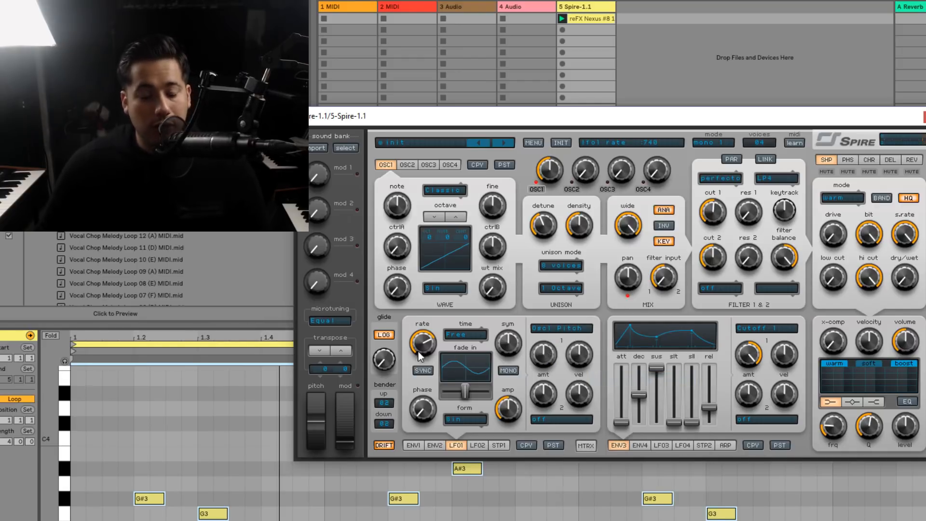
Sync LFO 1 at a time of 1/64 and raise its pitch modulation amount to about 635.
{"action": "left_click", "coordinate": [461, 332]}
{"action": "left_click", "coordinate": [554, 410]}
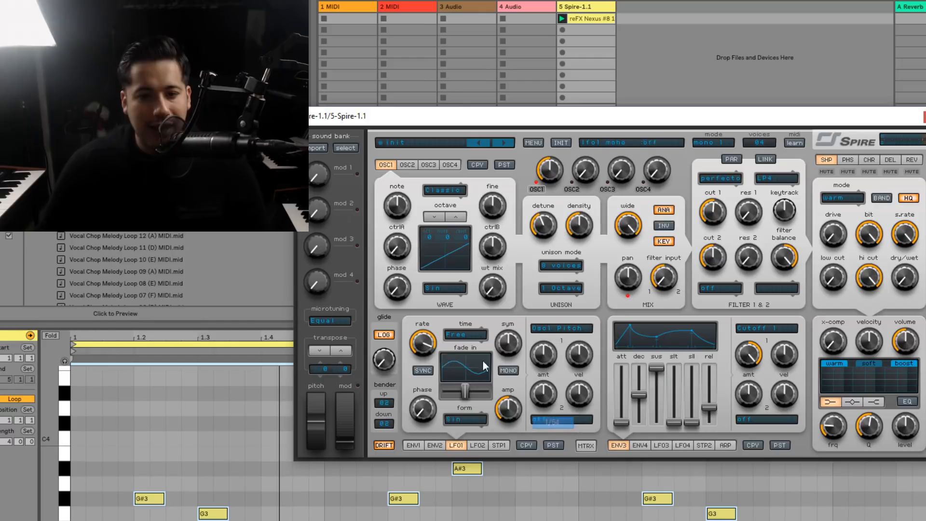
{"action": "left_click", "coordinate": [422, 371]}
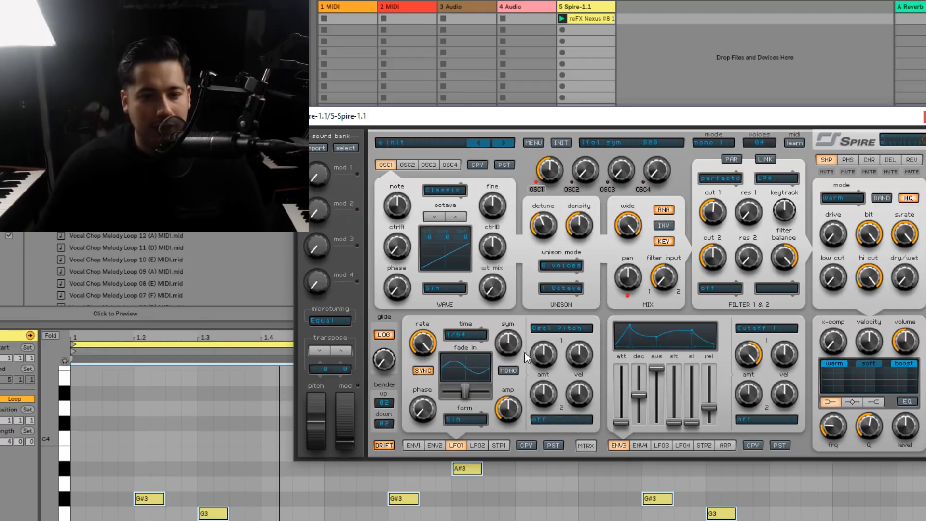
{"action": "left_click_drag", "start_coordinate": [548, 358], "coordinate": [565, 349]}
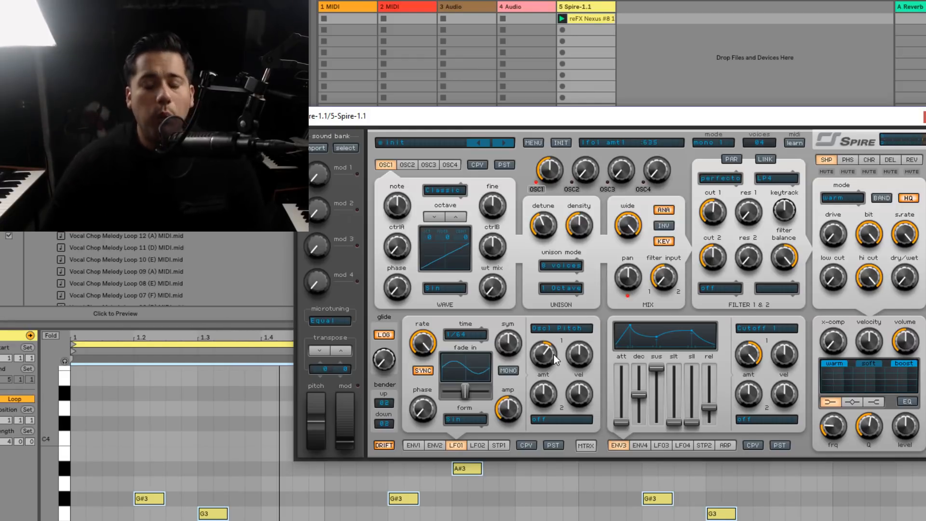
Assign envelope 2's first modulation slot to Osc1 Pitch.
{"action": "left_click", "coordinate": [436, 445]}
{"action": "left_click", "coordinate": [409, 445]}
{"action": "left_click", "coordinate": [432, 446]}
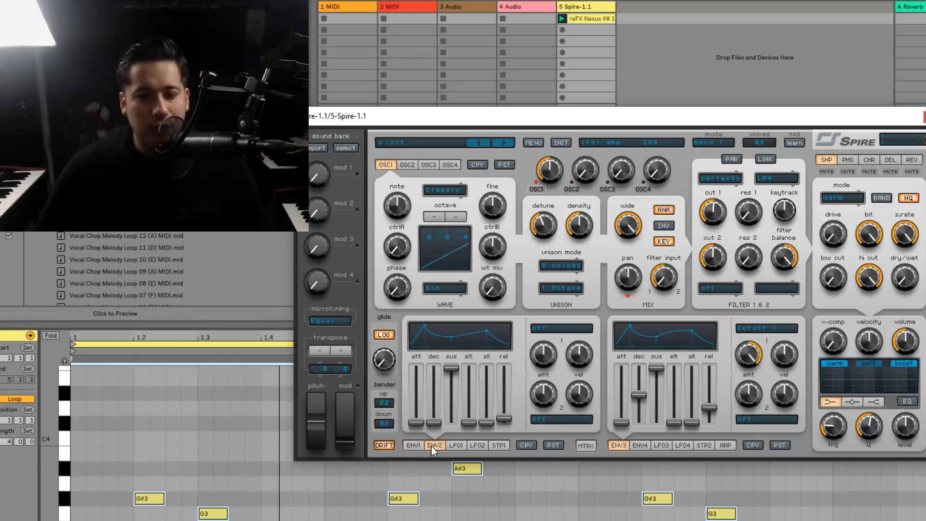
{"action": "left_click", "coordinate": [532, 330]}
{"action": "mouse_move", "coordinate": [555, 378]}
{"action": "left_click", "coordinate": [620, 375]}
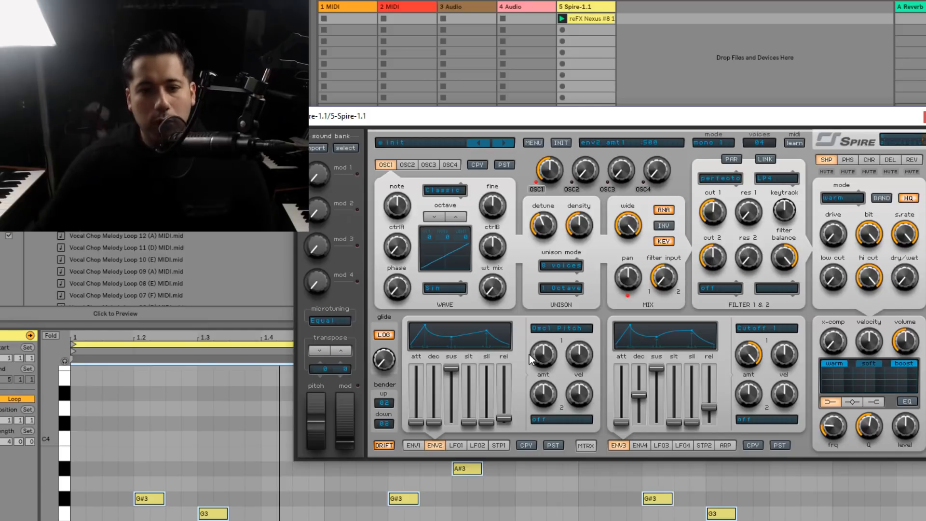
Shape envelope 2 with minimum sustain and a short decay, and set its Osc1 Pitch amount below centre.
{"action": "left_click_drag", "start_coordinate": [453, 367], "coordinate": [442, 434]}
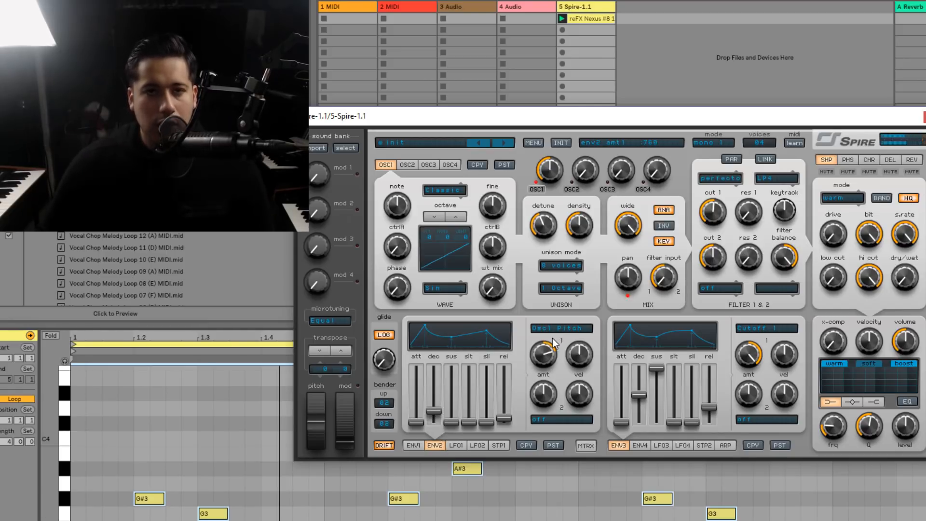
{"action": "left_click_drag", "start_coordinate": [536, 366], "coordinate": [512, 395]}
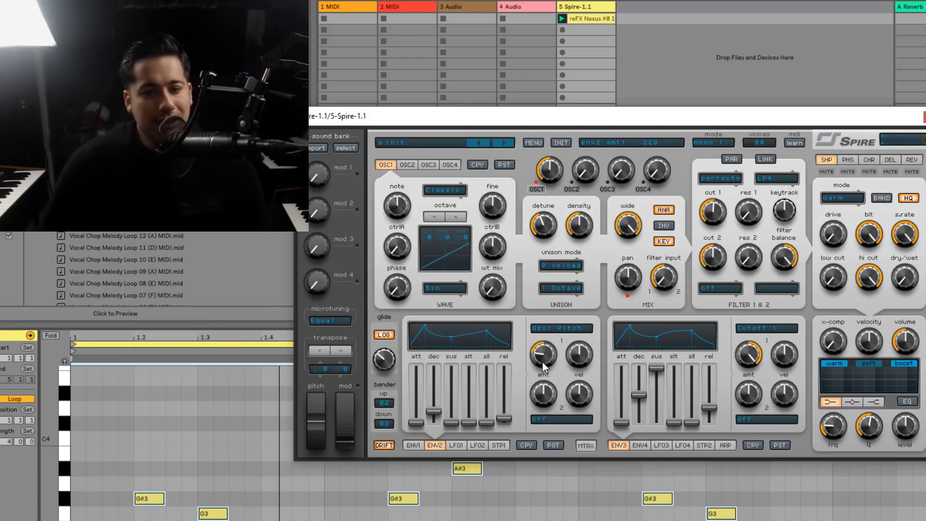
{"action": "left_click_drag", "start_coordinate": [539, 359], "coordinate": [592, 331]}
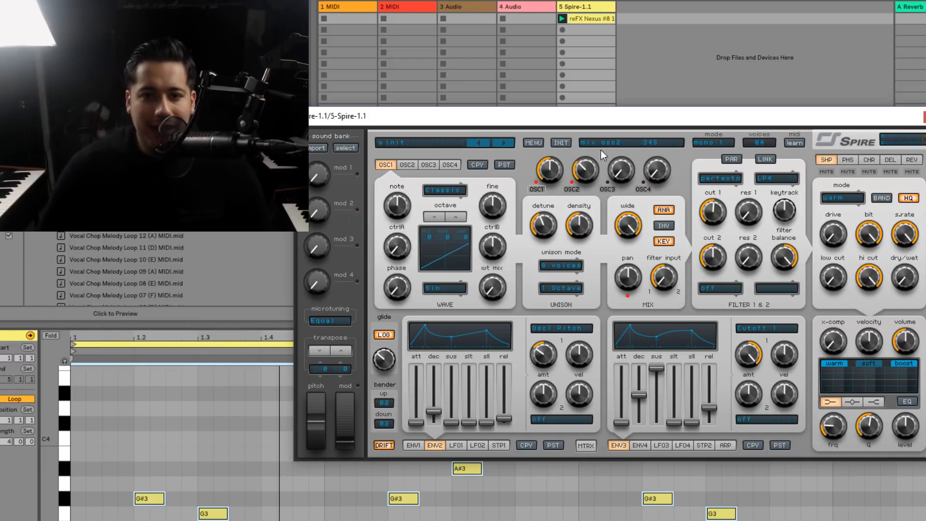
Set oscillator 2's unison mode to 5 voices, raise its detune and density slightly, and set wide to about 510.
{"action": "left_click", "coordinate": [400, 164]}
{"action": "left_click", "coordinate": [560, 265]}
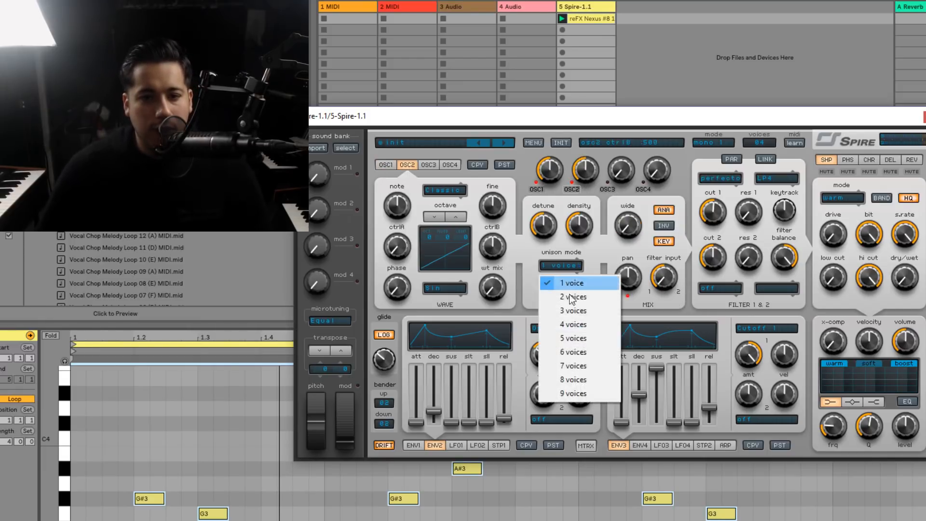
{"action": "left_click", "coordinate": [564, 337]}
{"action": "mouse_move", "coordinate": [541, 230]}
{"action": "left_mouse_down"}
{"action": "mouse_move", "coordinate": [543, 241]}
{"action": "mouse_move", "coordinate": [551, 229]}
{"action": "left_mouse_up"}
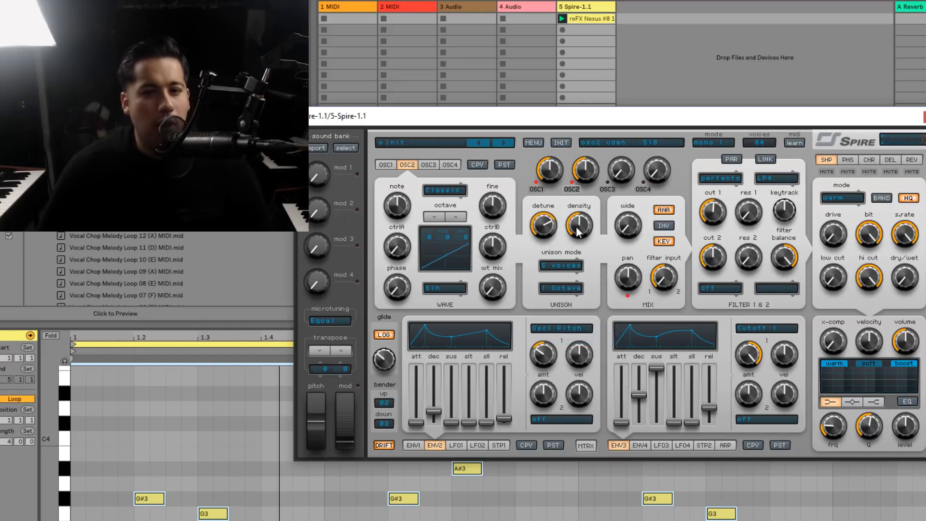
{"action": "mouse_move", "coordinate": [636, 229]}
{"action": "left_mouse_down"}
{"action": "mouse_move", "coordinate": [635, 214]}
{"action": "mouse_move", "coordinate": [616, 248]}
{"action": "mouse_move", "coordinate": [628, 226]}
{"action": "left_mouse_up"}
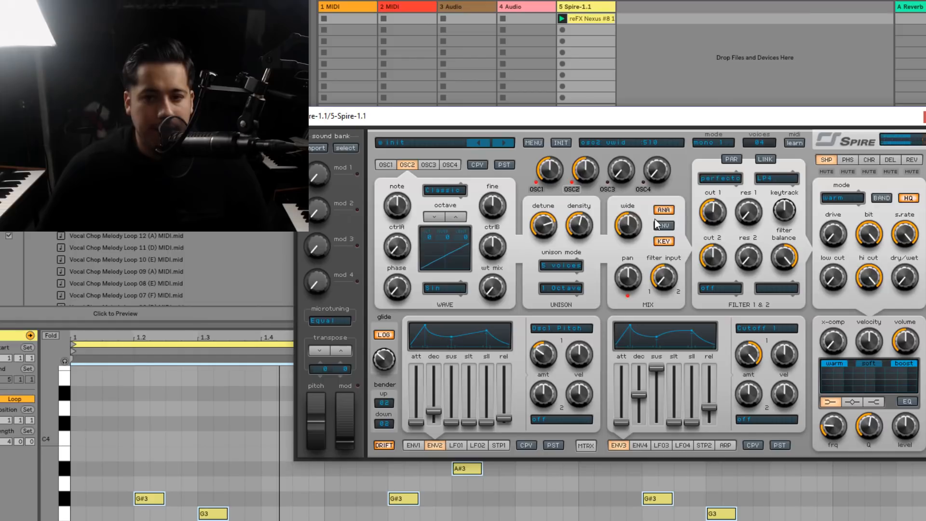
Raise the reverb's dry/wet mix to about 490 and add a moderate amount of x-comp compression.
{"action": "left_click", "coordinate": [911, 160]}
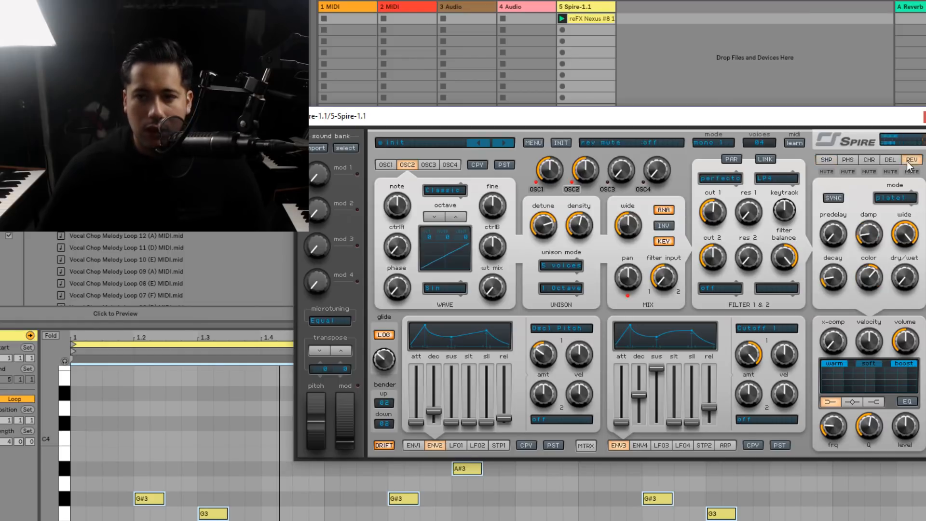
{"action": "left_click_drag", "start_coordinate": [904, 274], "coordinate": [905, 260]}
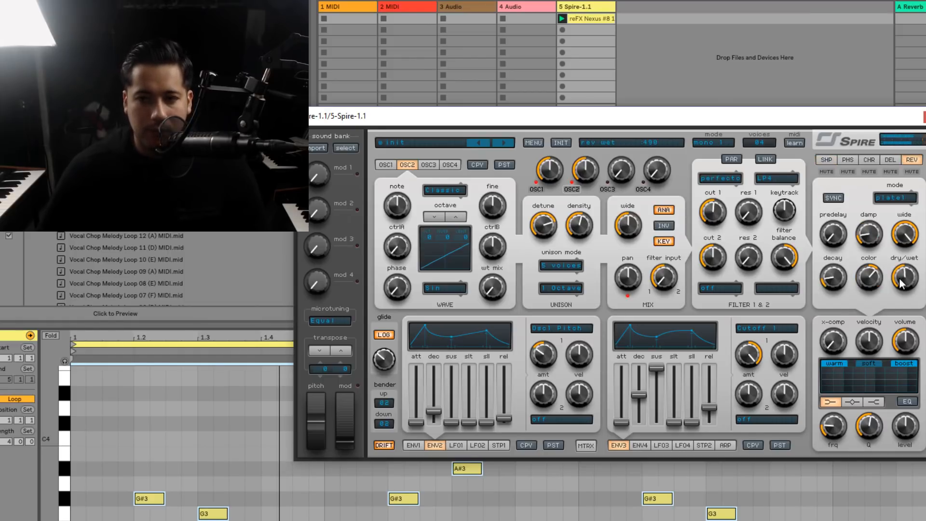
{"action": "left_click_drag", "start_coordinate": [837, 337], "coordinate": [854, 323]}
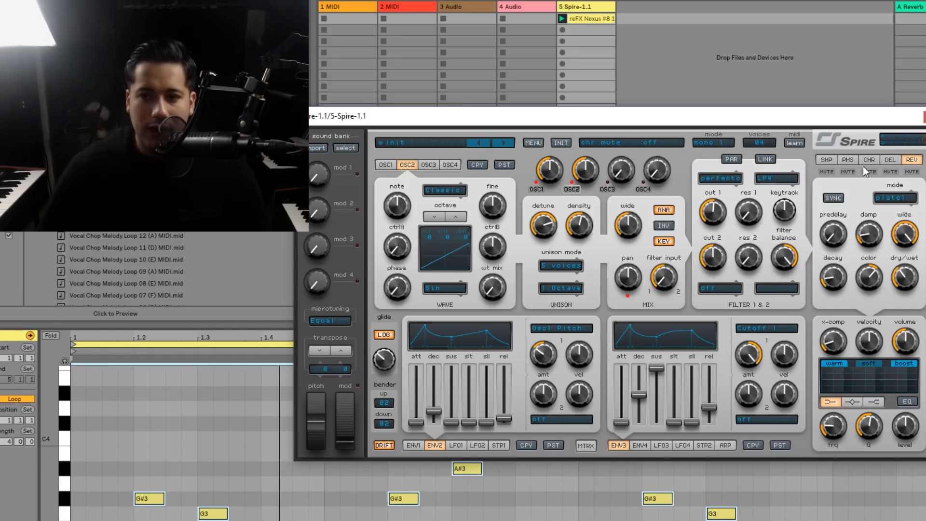
Raise the warm shaper's dry/wet mix and set its drive to about 165.
{"action": "left_click", "coordinate": [818, 159]}
{"action": "left_click_drag", "start_coordinate": [903, 275], "coordinate": [913, 226]}
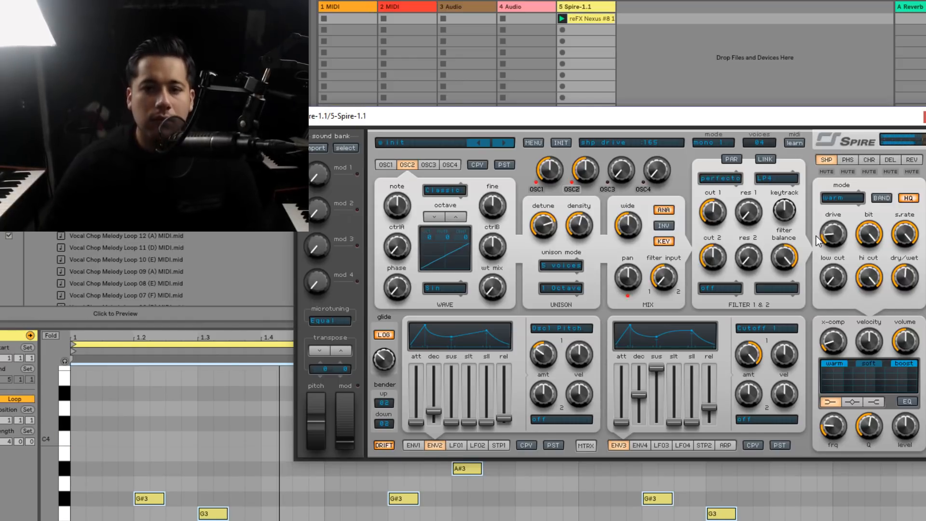
{"action": "left_click", "coordinate": [868, 161]}
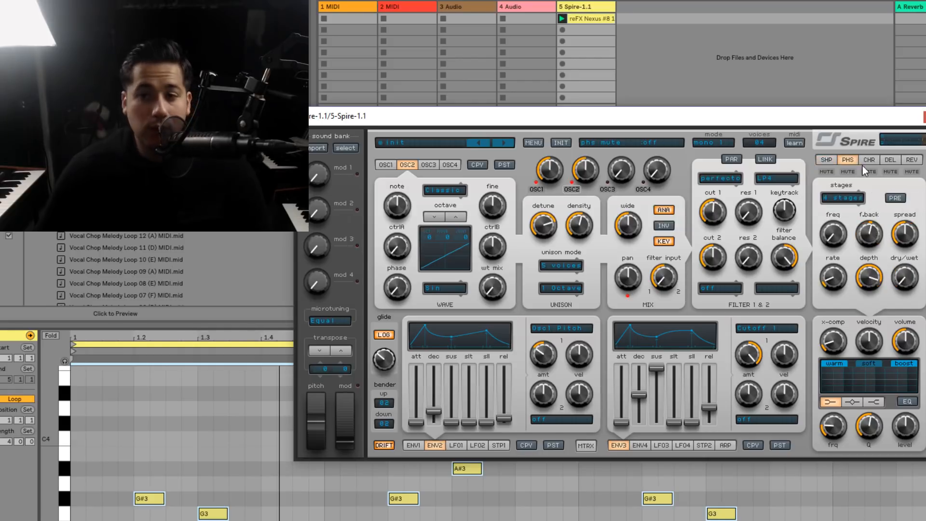
{"action": "left_click", "coordinate": [889, 160]}
{"action": "left_click", "coordinate": [910, 160]}
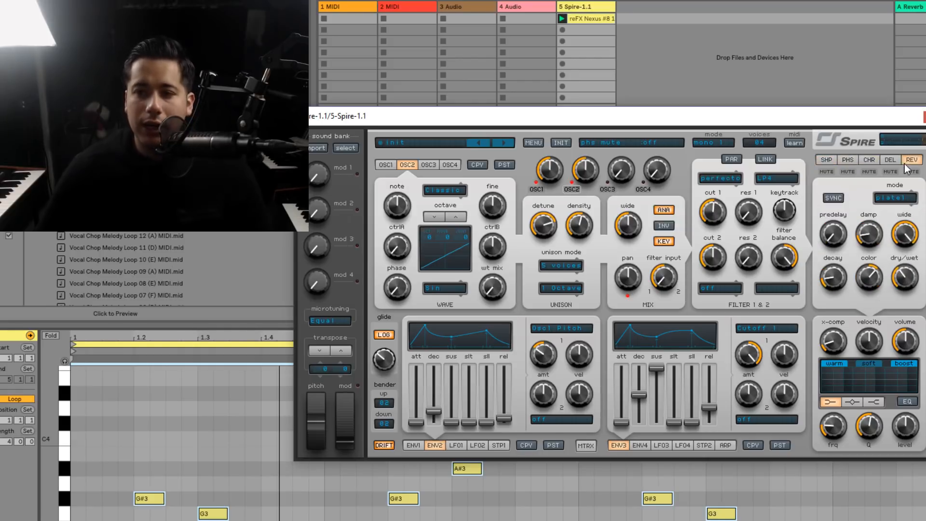
Enable the EQ and boost its mid band, raising the frequency and setting Q to about 450.
{"action": "left_click", "coordinate": [904, 401]}
{"action": "left_click", "coordinate": [857, 399]}
{"action": "left_click_drag", "start_coordinate": [904, 425], "coordinate": [923, 434]}
{"action": "left_click_drag", "start_coordinate": [836, 429], "coordinate": [850, 428]}
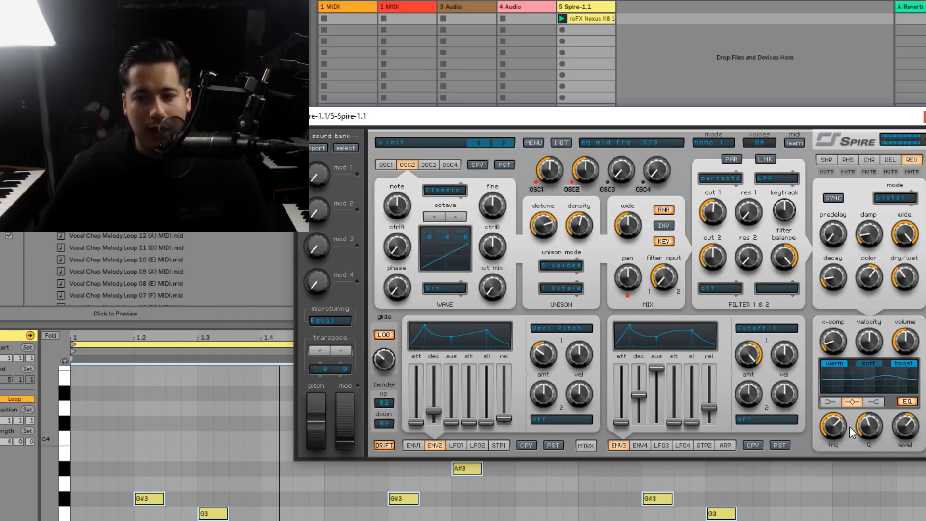
{"action": "left_click_drag", "start_coordinate": [852, 426], "coordinate": [873, 398]}
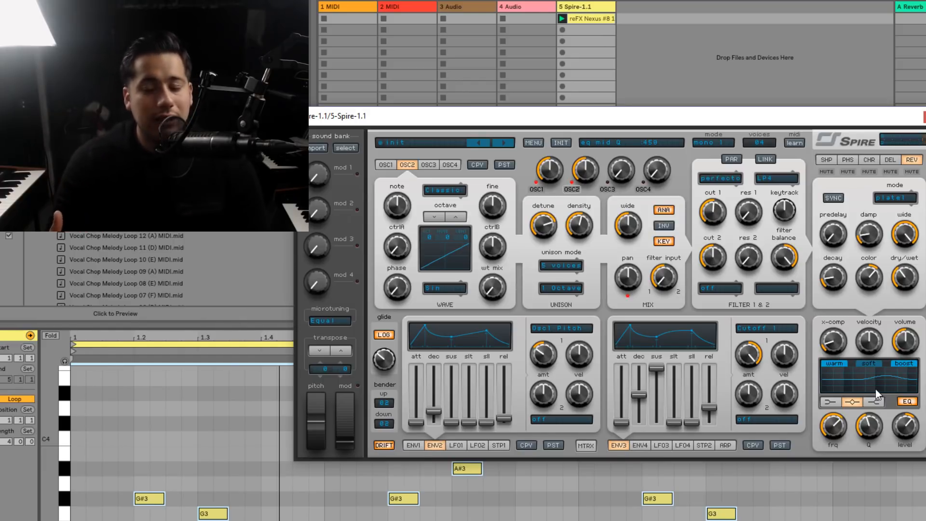
Fine-tune the EQ mid band's boost level and raise its frequency to about 760.
{"action": "left_click_drag", "start_coordinate": [903, 426], "coordinate": [907, 426]}
{"action": "left_click_drag", "start_coordinate": [833, 431], "coordinate": [835, 432]}
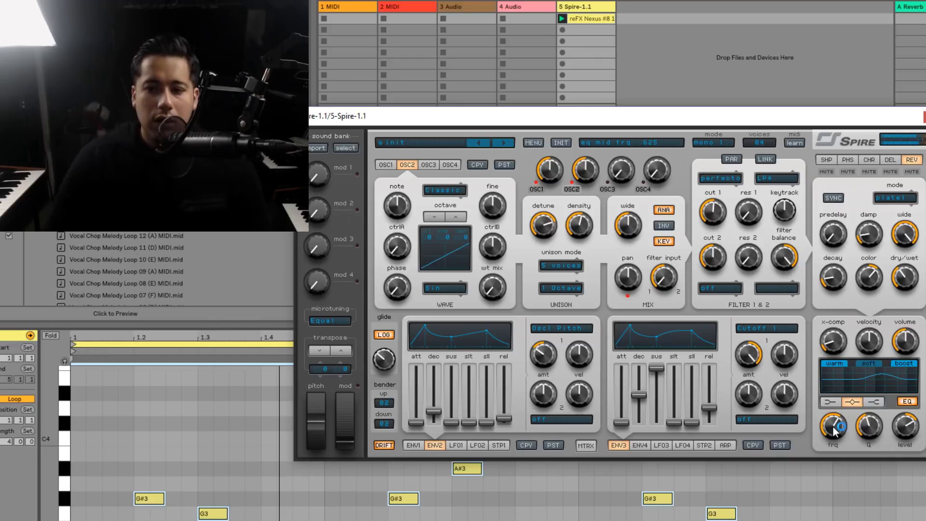
{"action": "left_click_drag", "start_coordinate": [832, 425], "coordinate": [843, 424]}
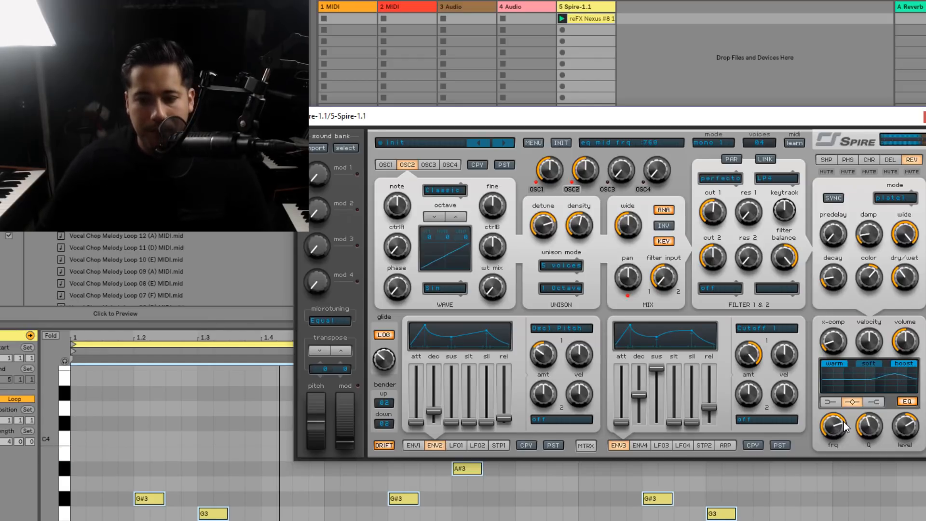
Slightly shorten envelope 1's release and set oscillator 1's unison mode to 1 voice.
{"action": "left_click", "coordinate": [413, 444]}
{"action": "left_click_drag", "start_coordinate": [504, 403], "coordinate": [507, 416]}
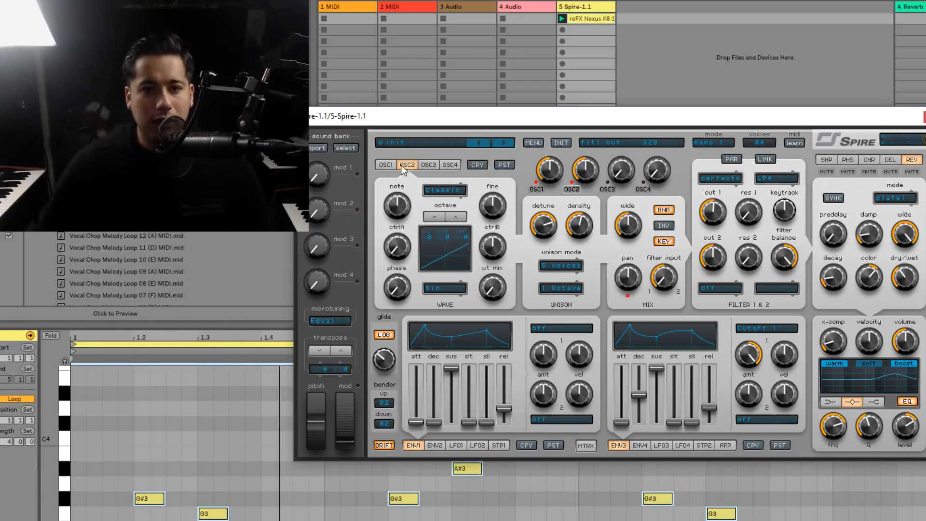
{"action": "left_click", "coordinate": [385, 165]}
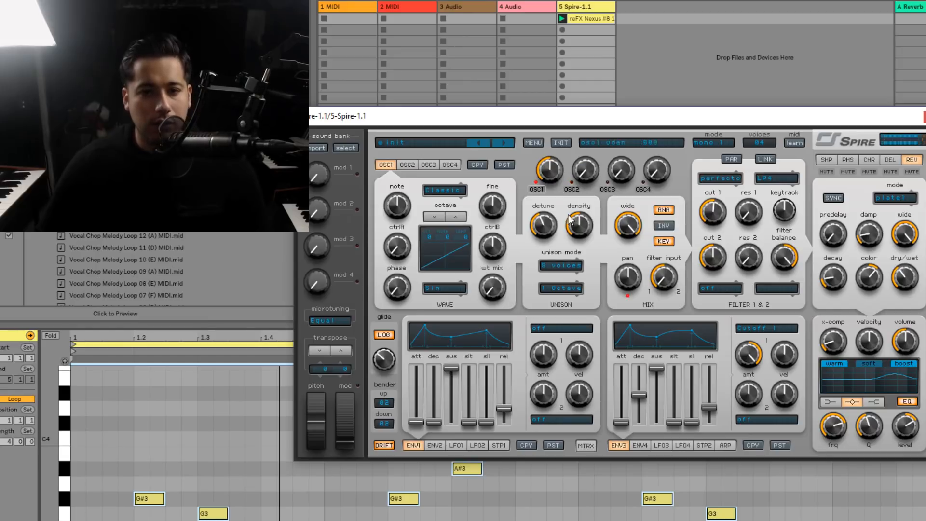
{"action": "left_click", "coordinate": [560, 265]}
{"action": "left_click", "coordinate": [577, 280]}
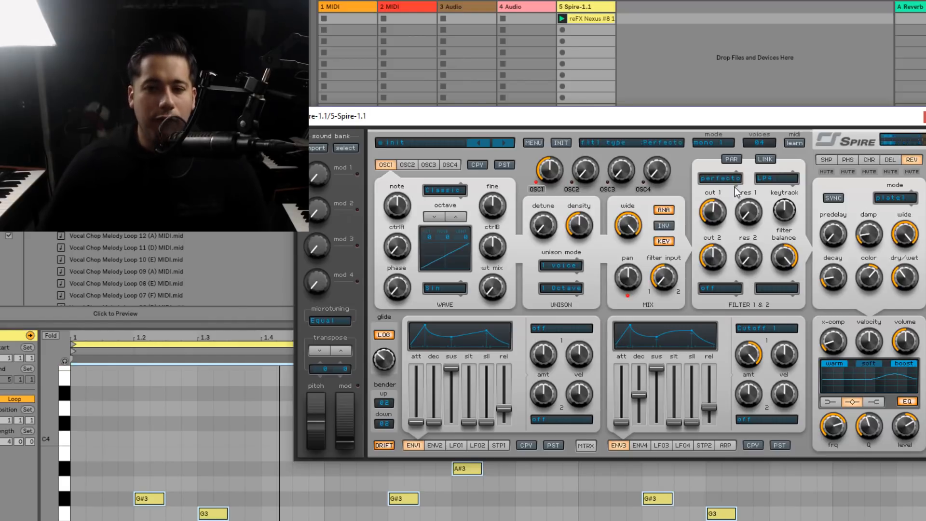
Set filter 1's perfecto mode to BP4 and switch off envelope 3's cutoff modulation.
{"action": "left_click", "coordinate": [771, 178]}
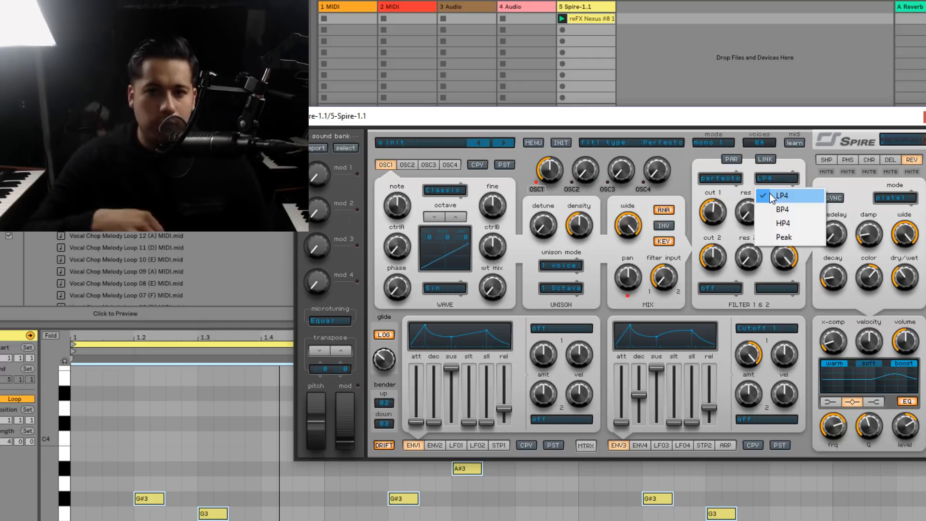
{"action": "left_click", "coordinate": [797, 209]}
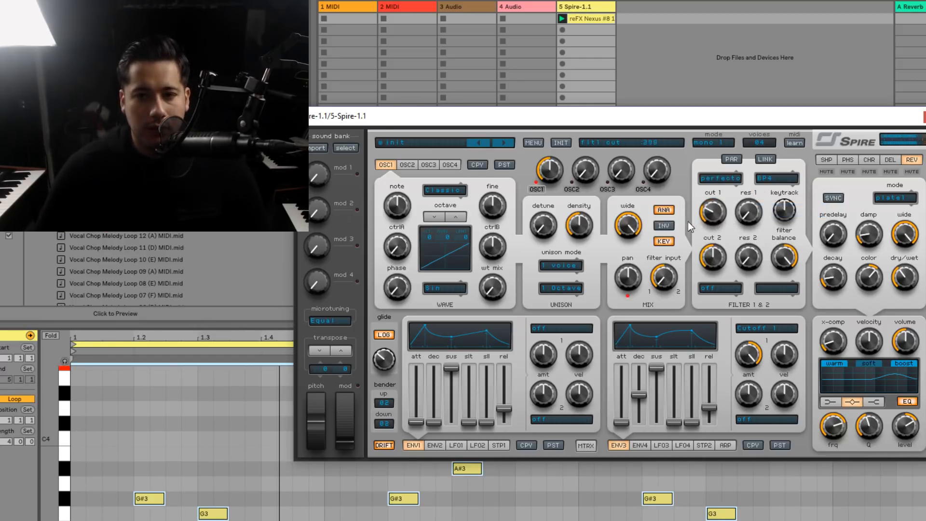
{"action": "left_click", "coordinate": [755, 332]}
{"action": "left_click", "coordinate": [757, 341]}
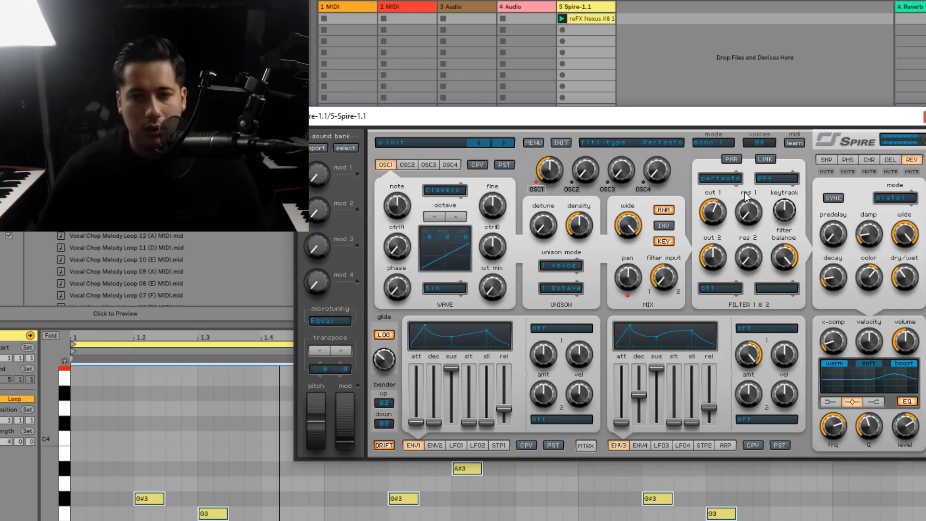
Change filter 1 to infecto in BP2 mode with its cutoff lowered to about 345, and raise the warm shaper's drive.
{"action": "left_click", "coordinate": [730, 178]}
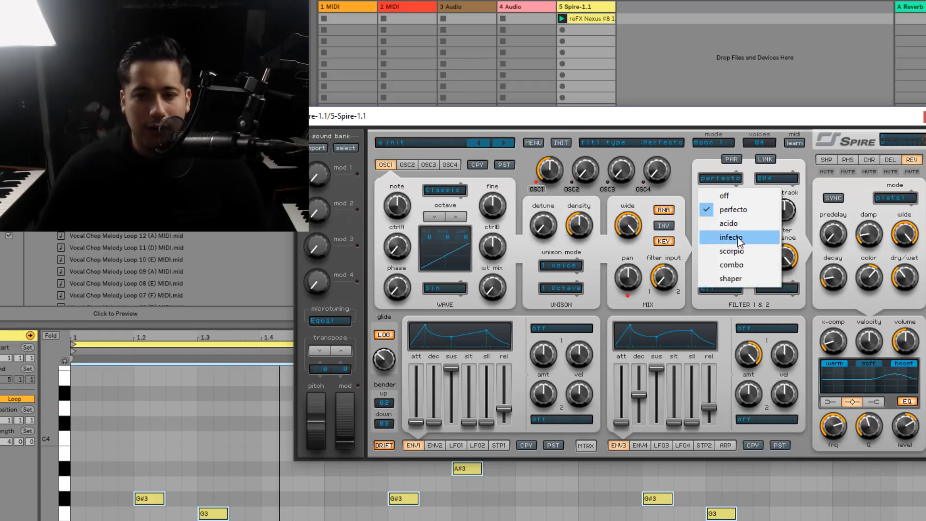
{"action": "left_click", "coordinate": [738, 237]}
{"action": "left_click", "coordinate": [771, 179]}
{"action": "left_click", "coordinate": [767, 189]}
{"action": "left_click", "coordinate": [772, 183]}
{"action": "left_click", "coordinate": [777, 209]}
{"action": "left_click_drag", "start_coordinate": [708, 210], "coordinate": [687, 216]}
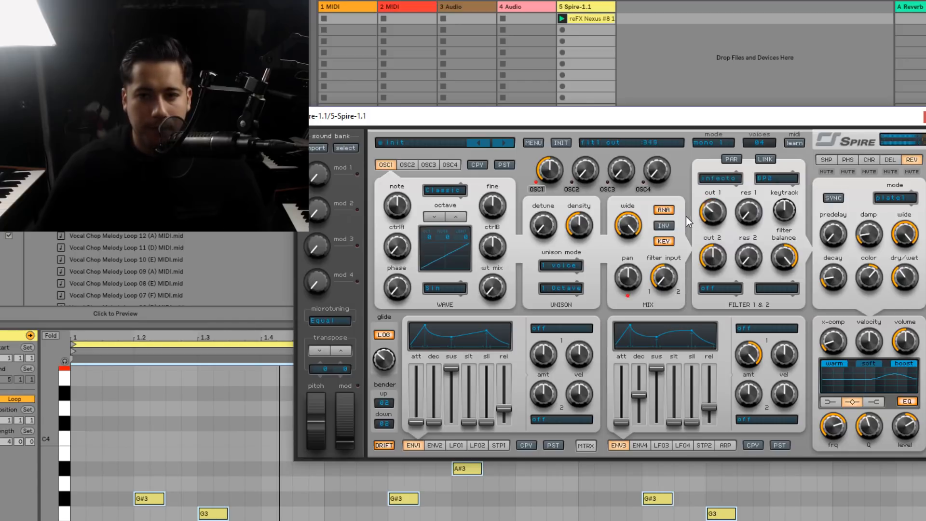
{"action": "left_click", "coordinate": [826, 160]}
{"action": "left_click_drag", "start_coordinate": [833, 235], "coordinate": [861, 201]}
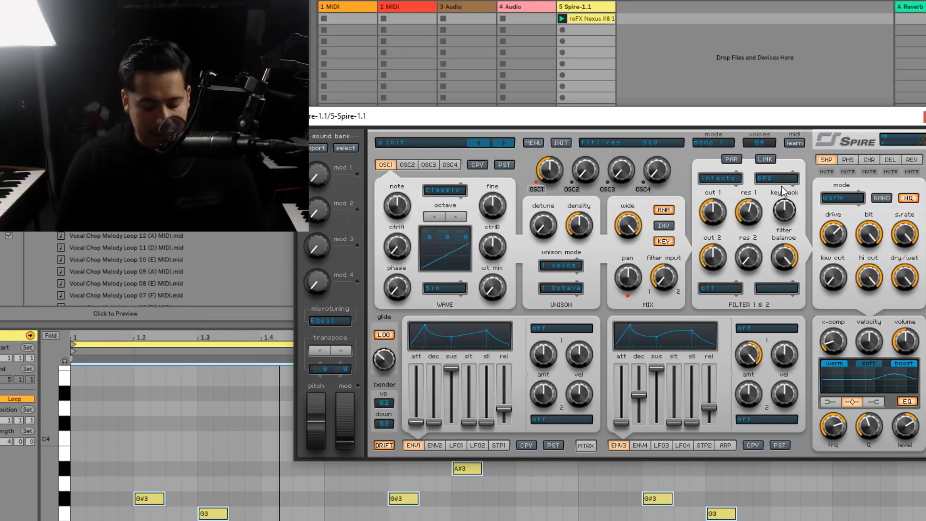
Assign envelope 3's first slot to Cutoff 1 with an amount of about 600, removing its sustain and shortening its decay.
{"action": "left_click", "coordinate": [757, 328]}
{"action": "mouse_move", "coordinate": [771, 429]}
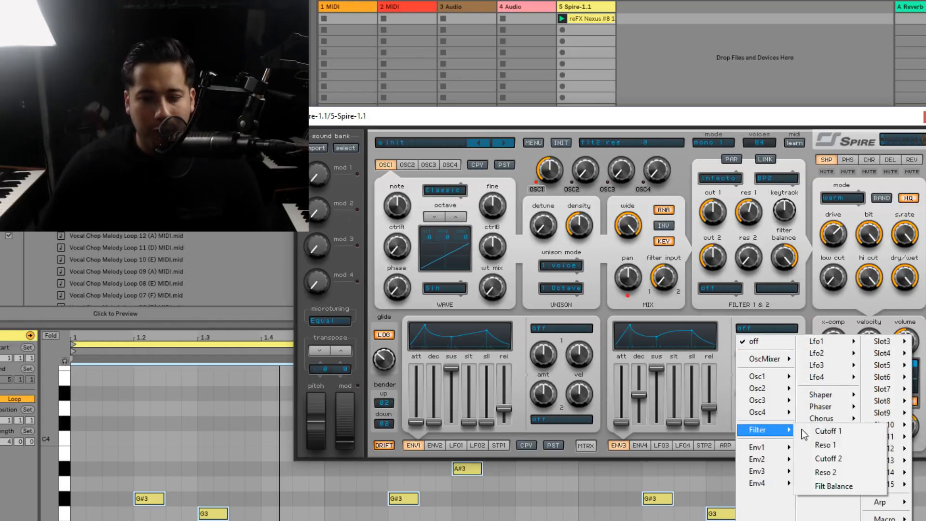
{"action": "left_click", "coordinate": [831, 430]}
{"action": "left_click_drag", "start_coordinate": [639, 396], "coordinate": [640, 404]}
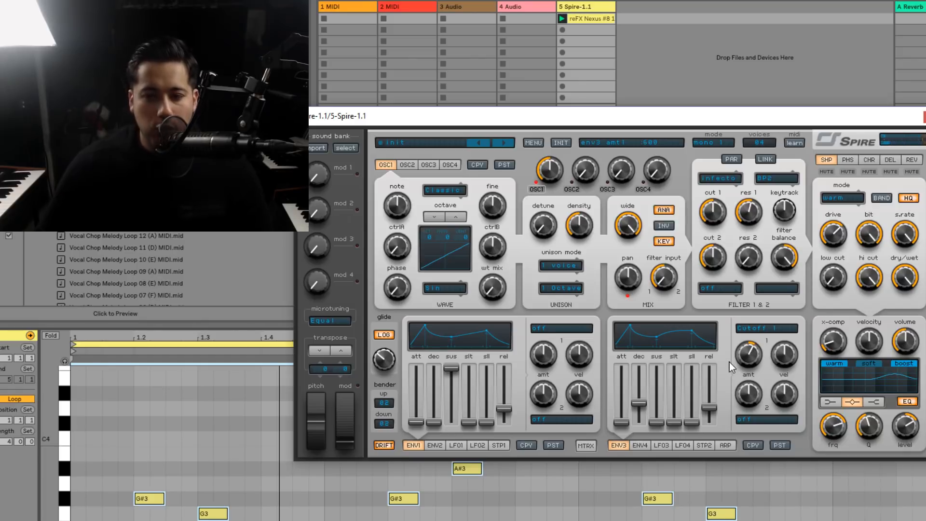
Raise filter 1's resonance to about 715 and set the warm shaper's drive to about 670.
{"action": "left_click_drag", "start_coordinate": [751, 213], "coordinate": [770, 184]}
{"action": "left_click_drag", "start_coordinate": [833, 235], "coordinate": [833, 246]}
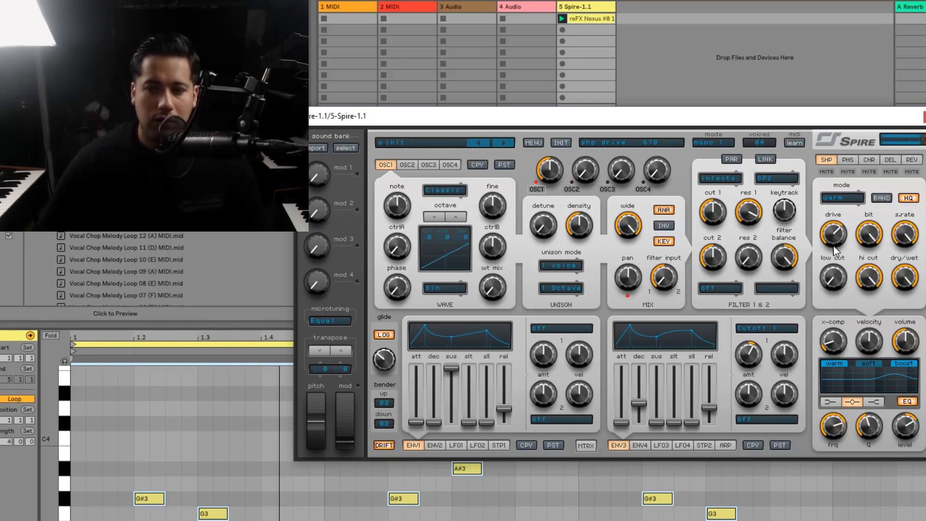
{"action": "left_click_drag", "start_coordinate": [747, 212], "coordinate": [735, 229]}
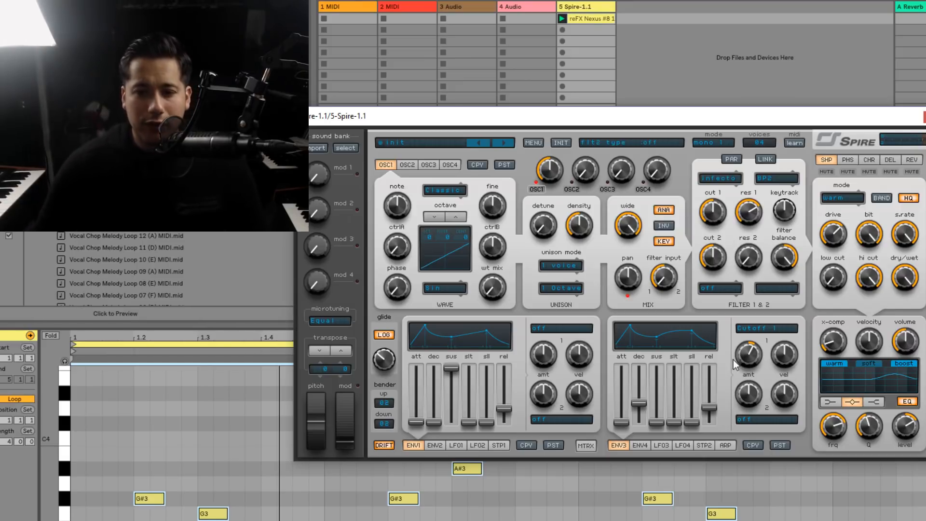
Lower envelope 3's cutoff amount with its decay set to about 230, and raise envelope 2's oscillator 1 pitch amount.
{"action": "left_click_drag", "start_coordinate": [733, 363], "coordinate": [730, 363]}
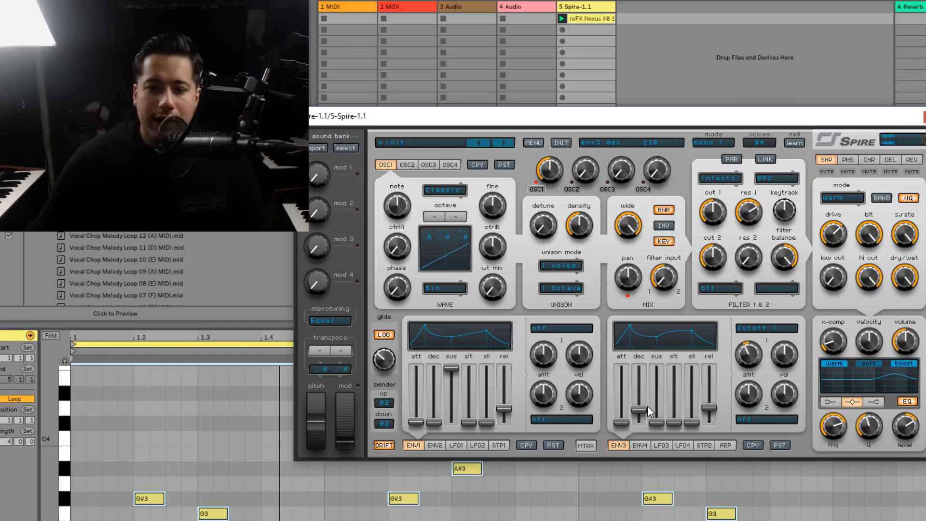
{"action": "left_click", "coordinate": [456, 444]}
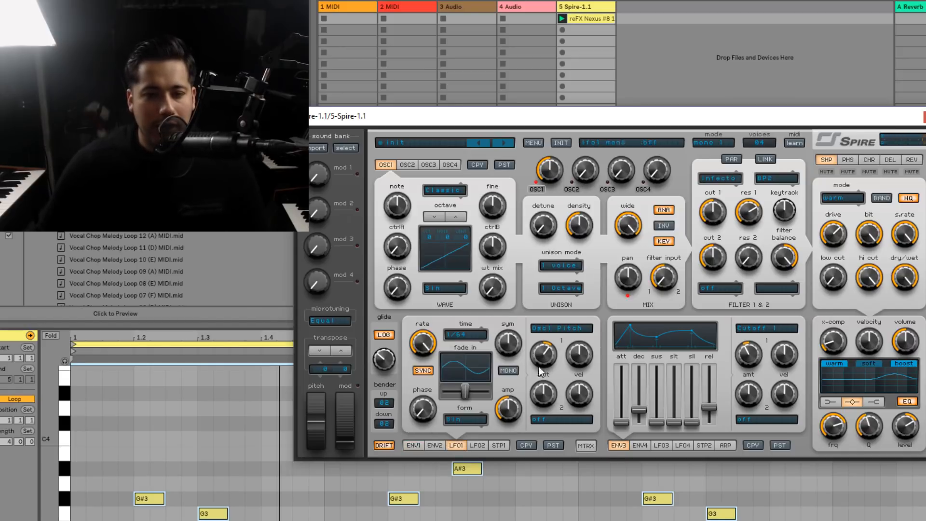
{"action": "left_click", "coordinate": [434, 444]}
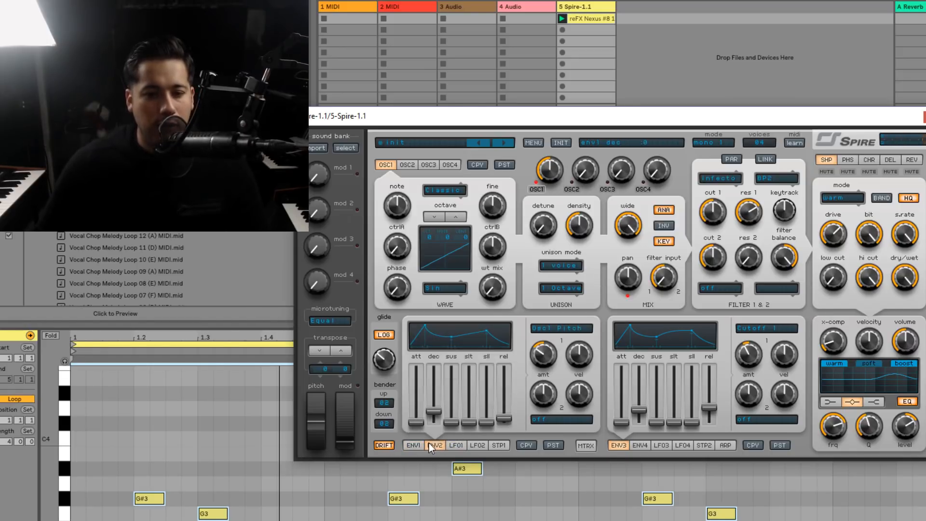
{"action": "left_click_drag", "start_coordinate": [534, 363], "coordinate": [570, 348]}
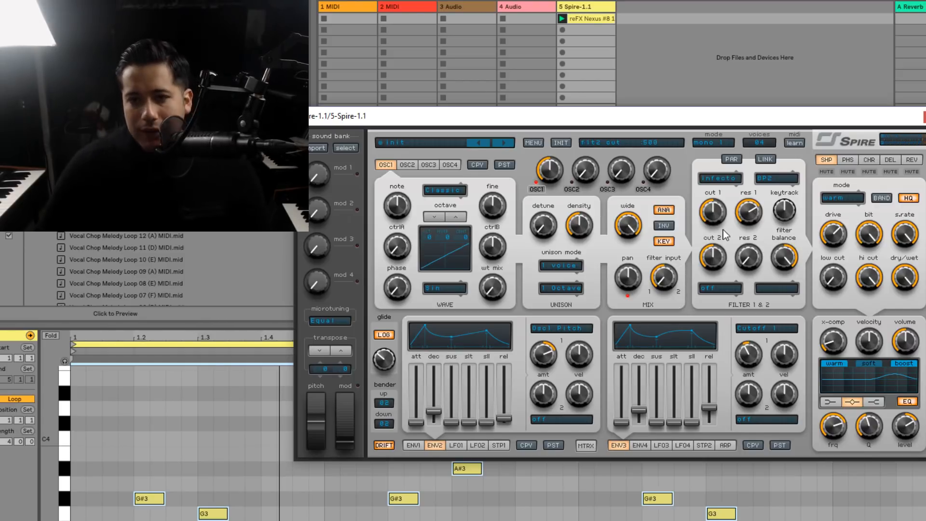
Assign LFO 1's second slot to filter Cutoff 1 and set its amount to about 550.
{"action": "left_click", "coordinate": [465, 445]}
{"action": "left_click", "coordinate": [560, 420]}
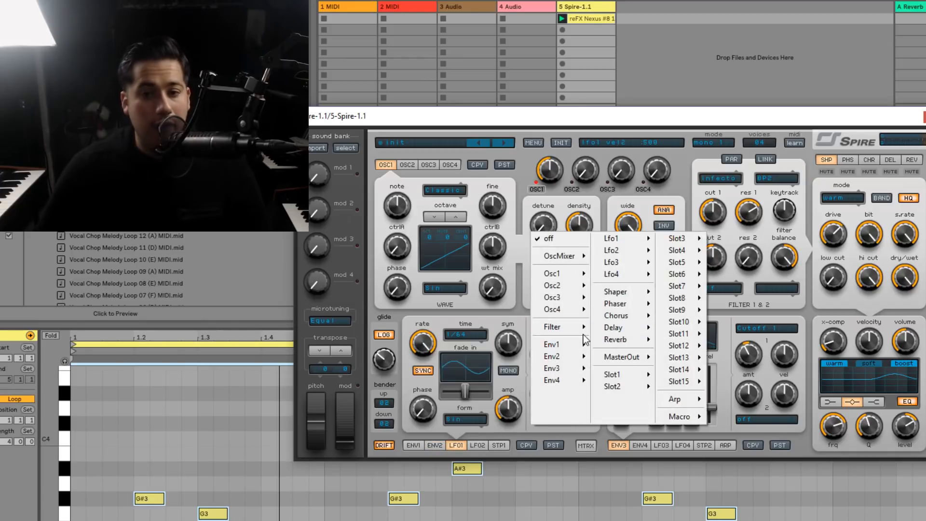
{"action": "mouse_move", "coordinate": [564, 328]}
{"action": "left_click", "coordinate": [623, 328]}
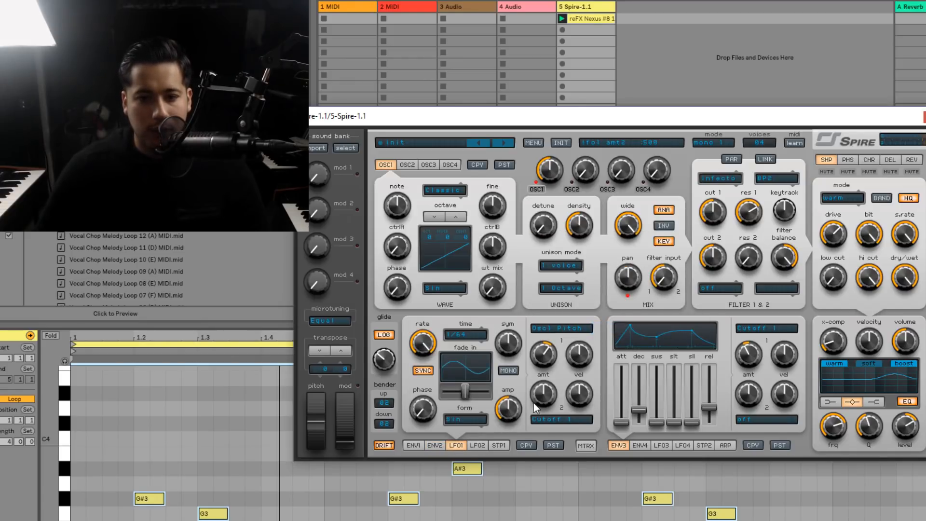
{"action": "left_click_drag", "start_coordinate": [548, 395], "coordinate": [540, 399]}
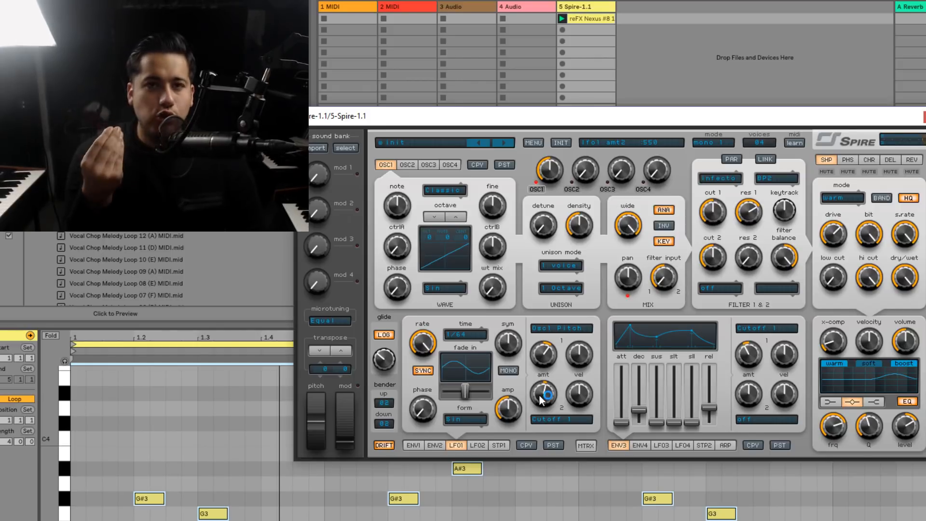
{"action": "left_click", "coordinate": [541, 399]}
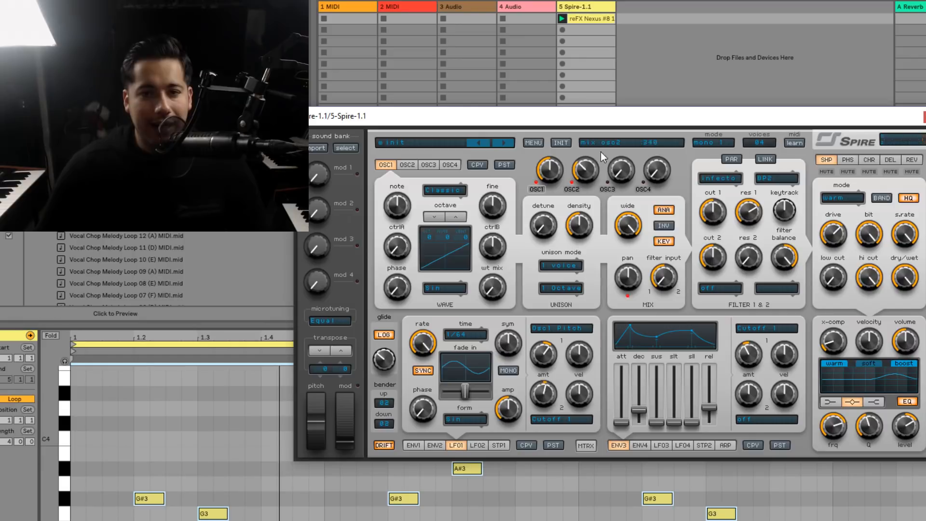
Bring oscillator 2 back into the mix and give it the Vocal 2 wavetable with wt mix turned up.
{"action": "left_click", "coordinate": [409, 165]}
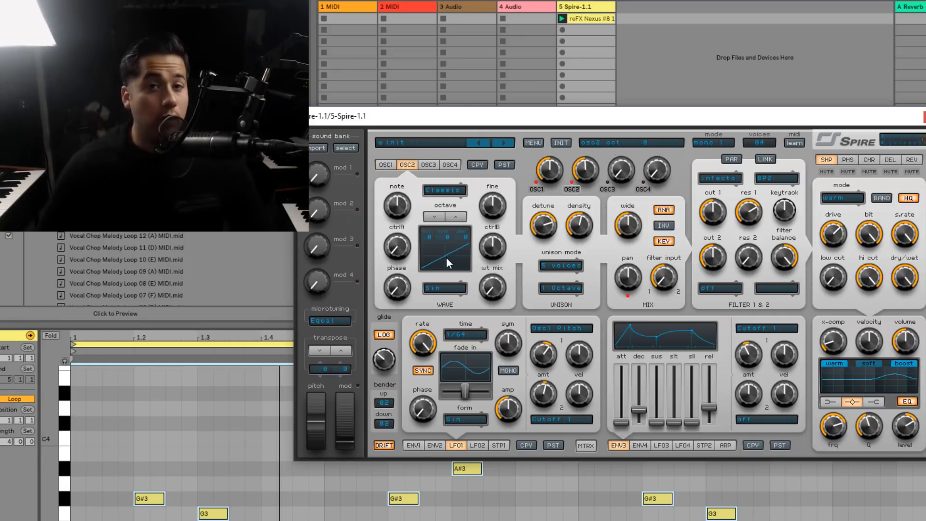
{"action": "left_click", "coordinate": [444, 288]}
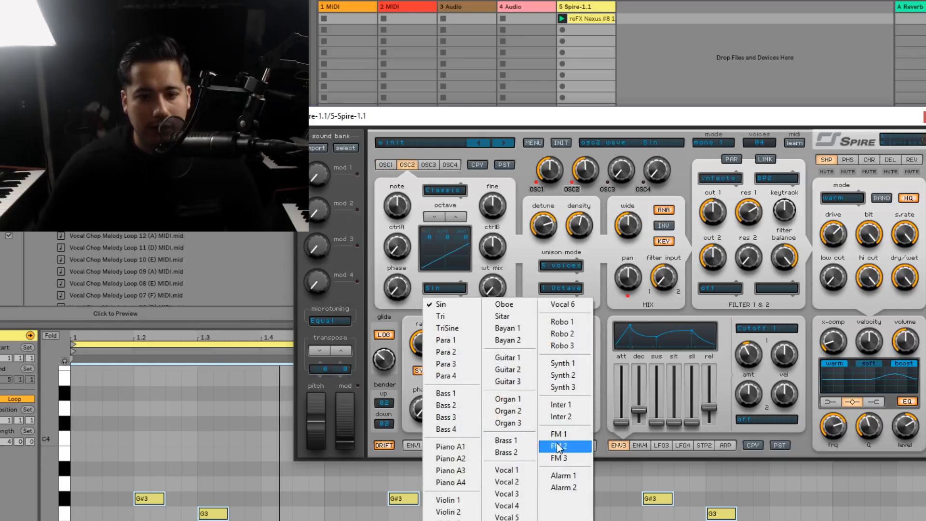
{"action": "left_click", "coordinate": [506, 482]}
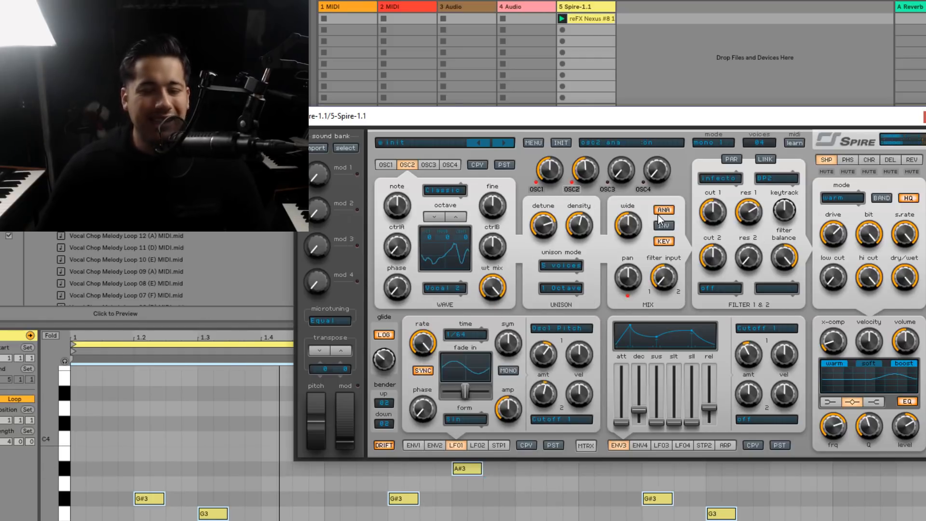
Turn on filter 2 as perfecto LP4 with a raised cutoff, trying parallel routing before returning the filters to serial.
{"action": "left_click", "coordinate": [730, 159]}
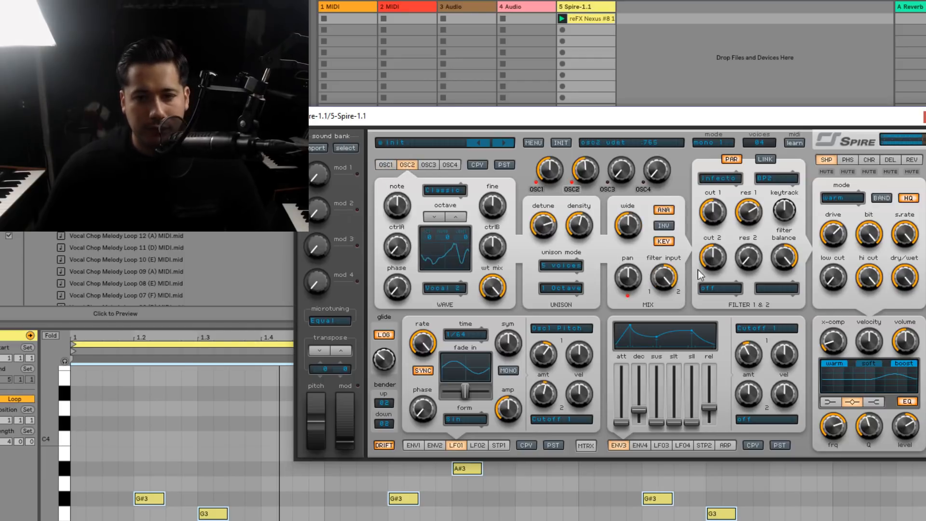
{"action": "left_click", "coordinate": [719, 288]}
{"action": "left_click", "coordinate": [739, 319]}
{"action": "left_click_drag", "start_coordinate": [712, 257], "coordinate": [755, 230]}
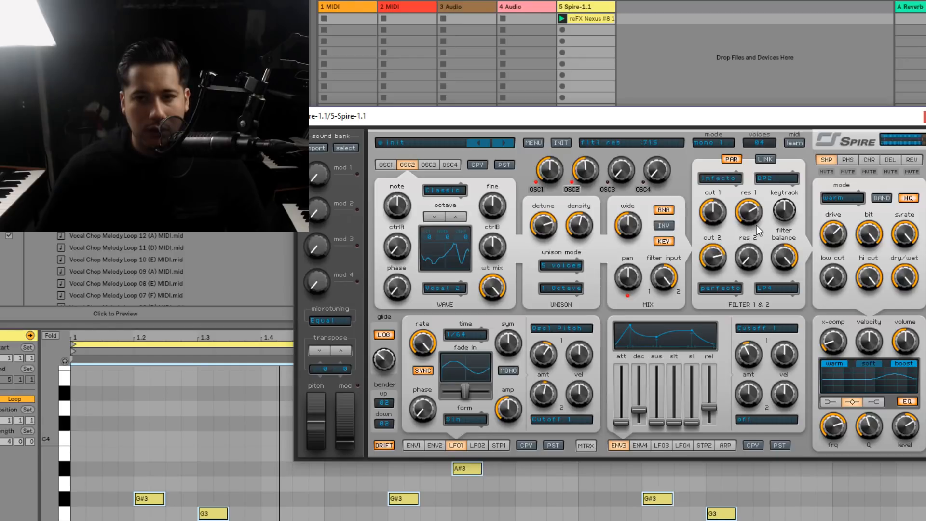
{"action": "left_click", "coordinate": [733, 162]}
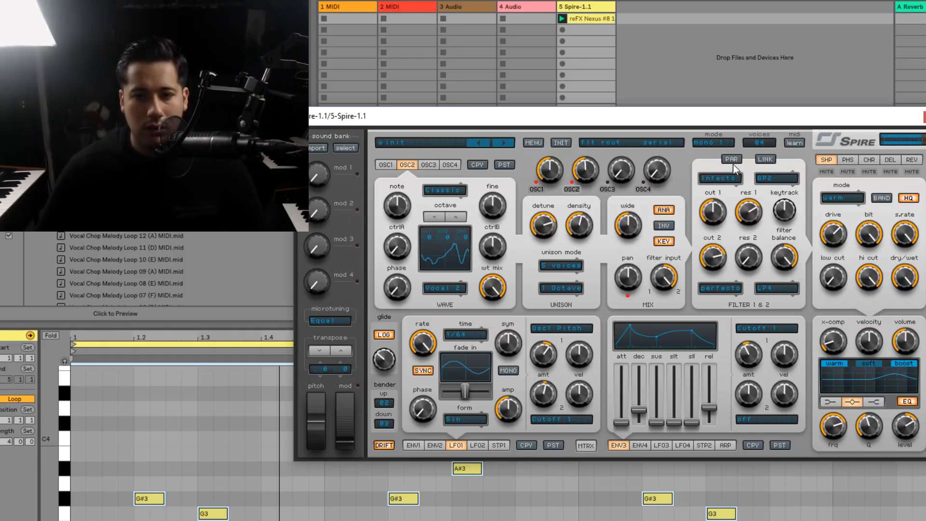
{"action": "left_click", "coordinate": [394, 164]}
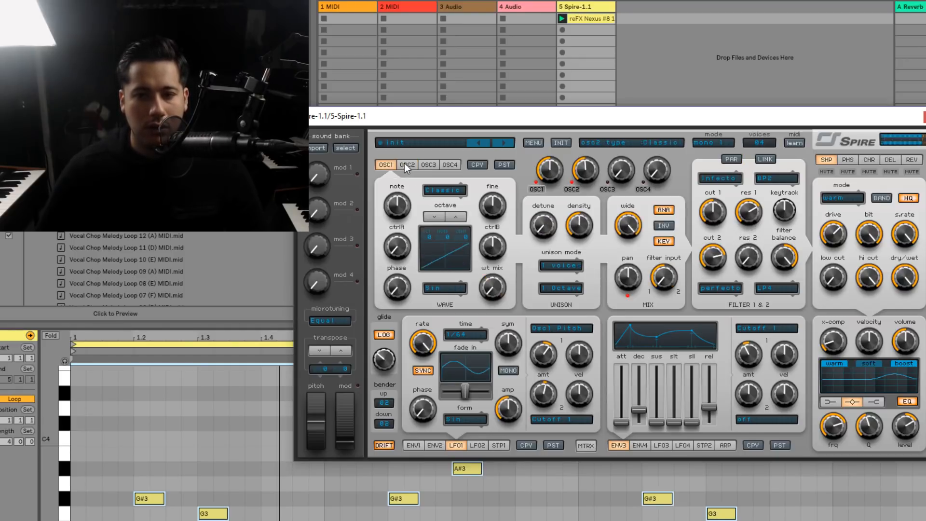
{"action": "left_click_drag", "start_coordinate": [707, 261], "coordinate": [722, 272]}
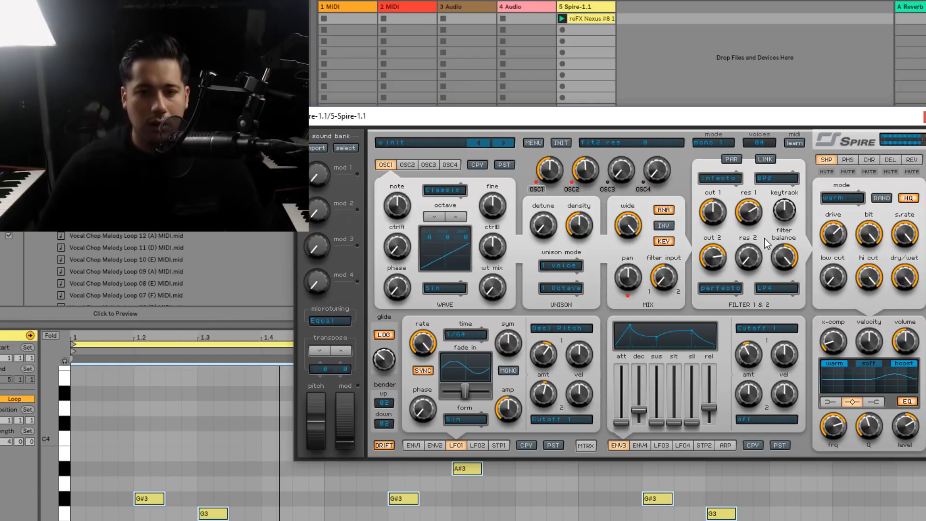
Adjust the reverb's decay, center its color, and lower its dry/wet mix.
{"action": "left_click", "coordinate": [912, 159]}
{"action": "left_click_drag", "start_coordinate": [897, 283], "coordinate": [924, 227]}
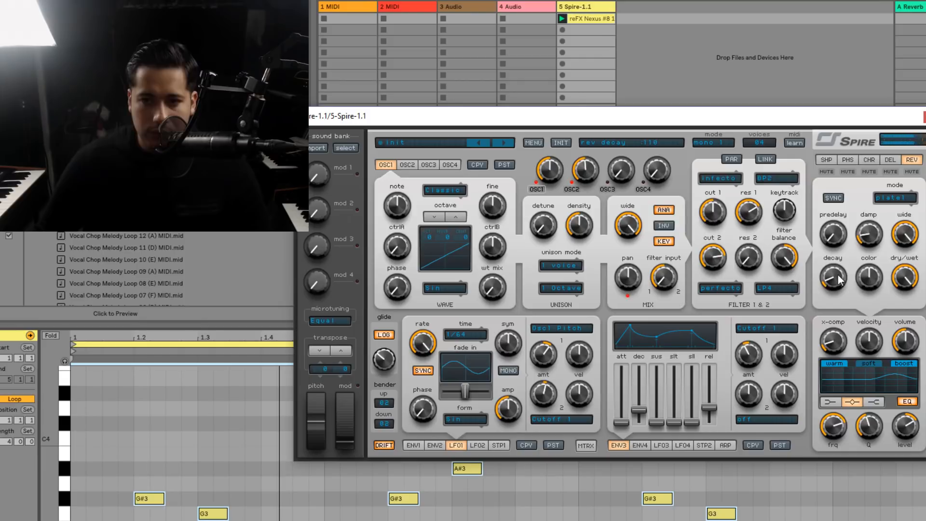
{"action": "left_click_drag", "start_coordinate": [902, 287], "coordinate": [847, 334]}
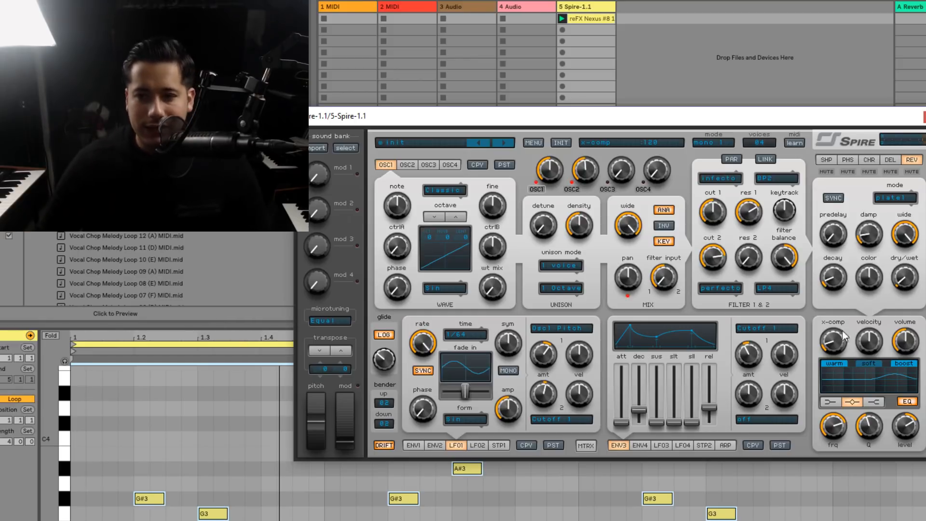
Change filter 2's type to combo.
{"action": "left_click", "coordinate": [719, 291]}
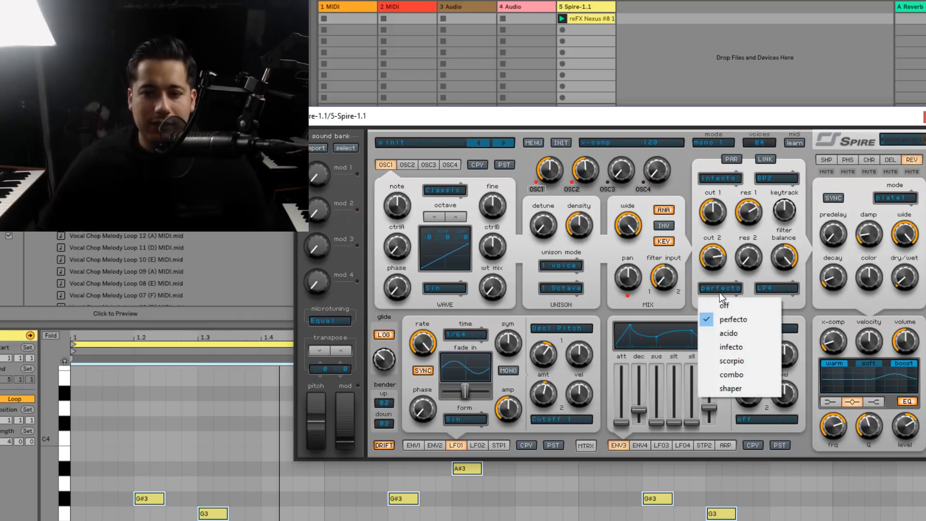
{"action": "left_click", "coordinate": [742, 374]}
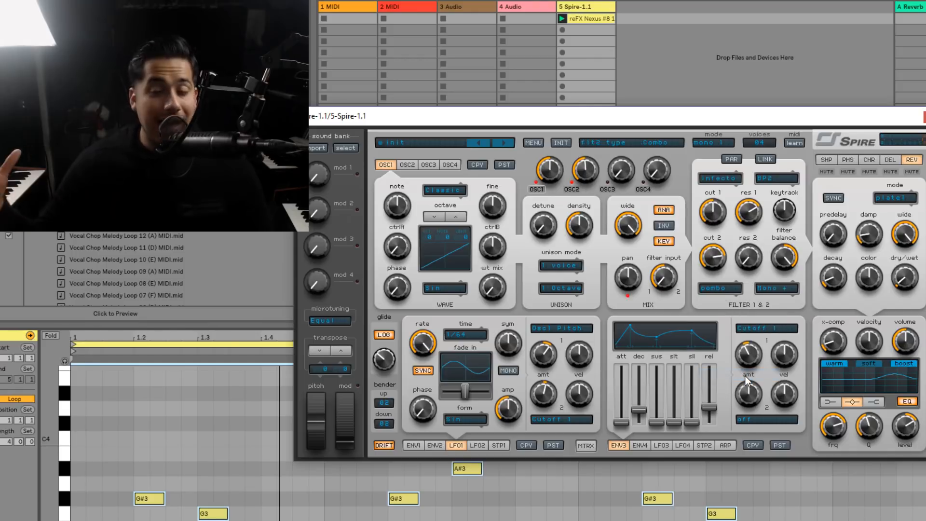
Check the filter inputs of oscillators 2 and 1, and adjust filter 2's resonance and cutoff with the combo type.
{"action": "left_click", "coordinate": [407, 165]}
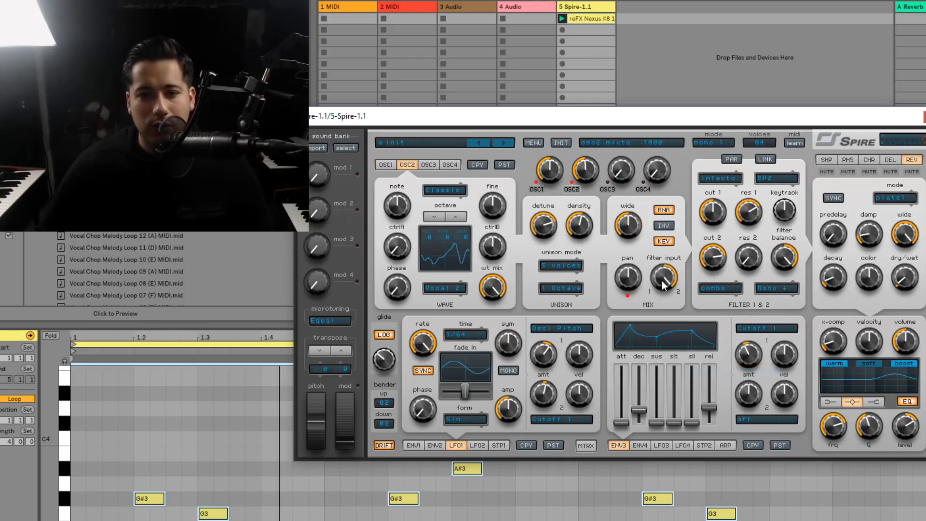
{"action": "left_click", "coordinate": [384, 165]}
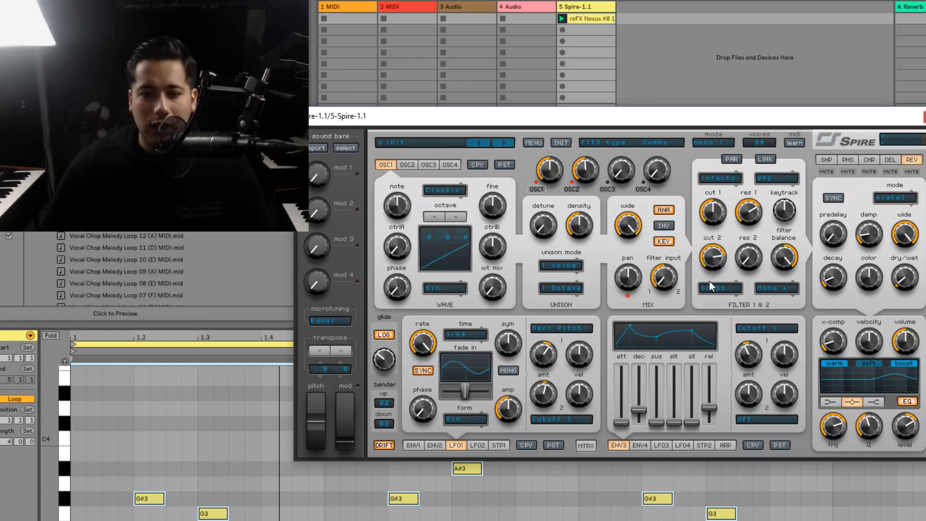
{"action": "left_click_drag", "start_coordinate": [737, 263], "coordinate": [758, 228]}
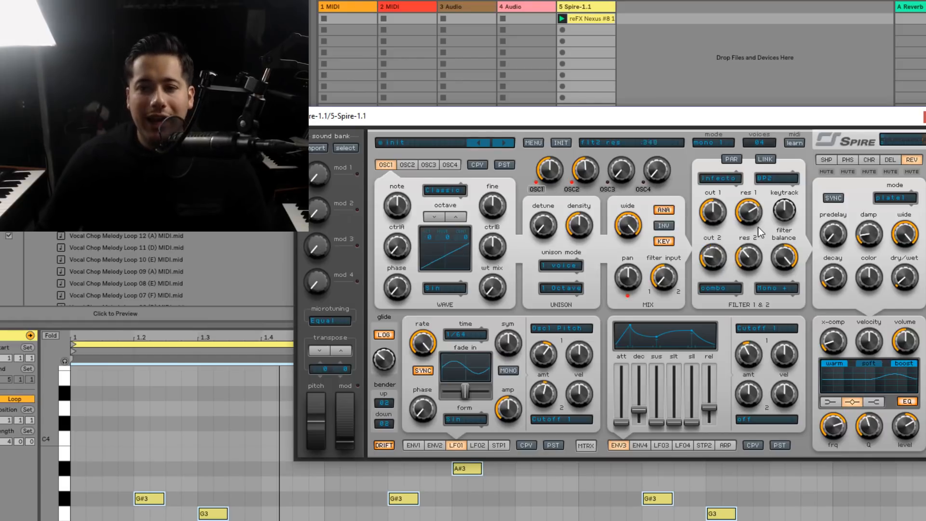
{"action": "left_click_drag", "start_coordinate": [721, 254], "coordinate": [782, 241]}
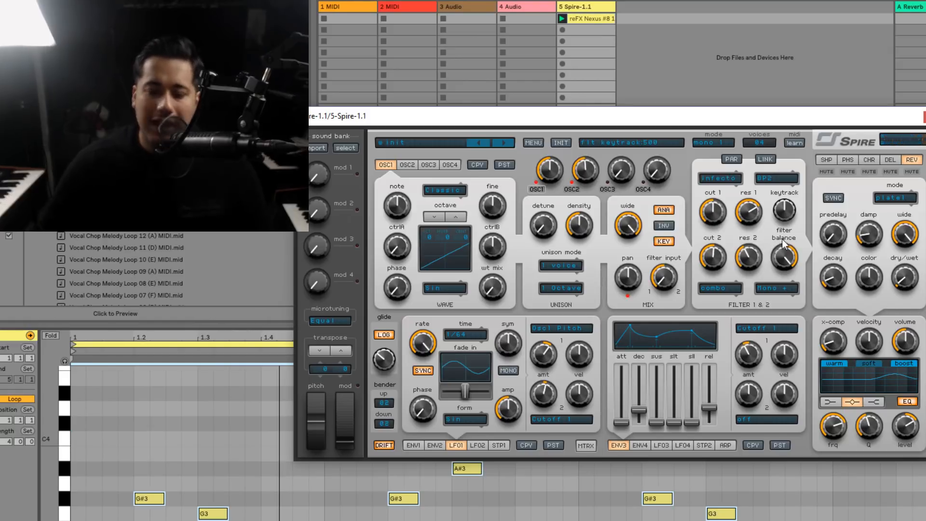
Set filter 2's combo mode to Stereo +, retune its cutoff and resonance, and lower the EQ band's level.
{"action": "left_click", "coordinate": [775, 287]}
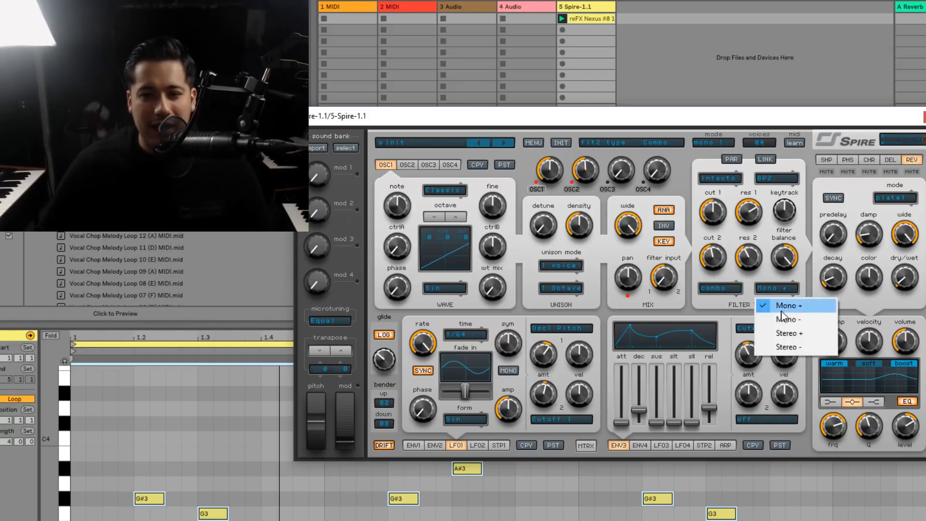
{"action": "left_click", "coordinate": [806, 330]}
{"action": "mouse_move", "coordinate": [708, 259]}
{"action": "left_mouse_down"}
{"action": "mouse_move", "coordinate": [693, 270]}
{"action": "mouse_move", "coordinate": [740, 259]}
{"action": "mouse_move", "coordinate": [709, 263]}
{"action": "left_mouse_up"}
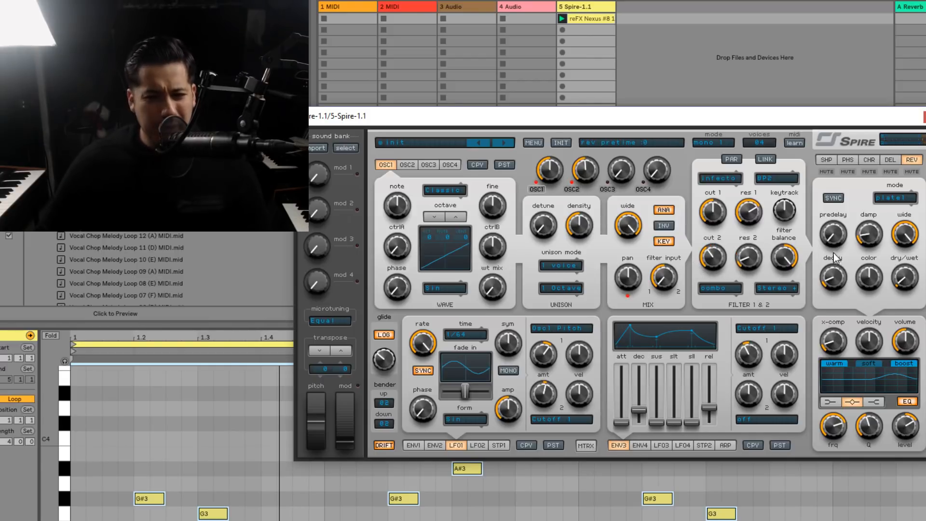
{"action": "left_click_drag", "start_coordinate": [703, 259], "coordinate": [701, 263]}
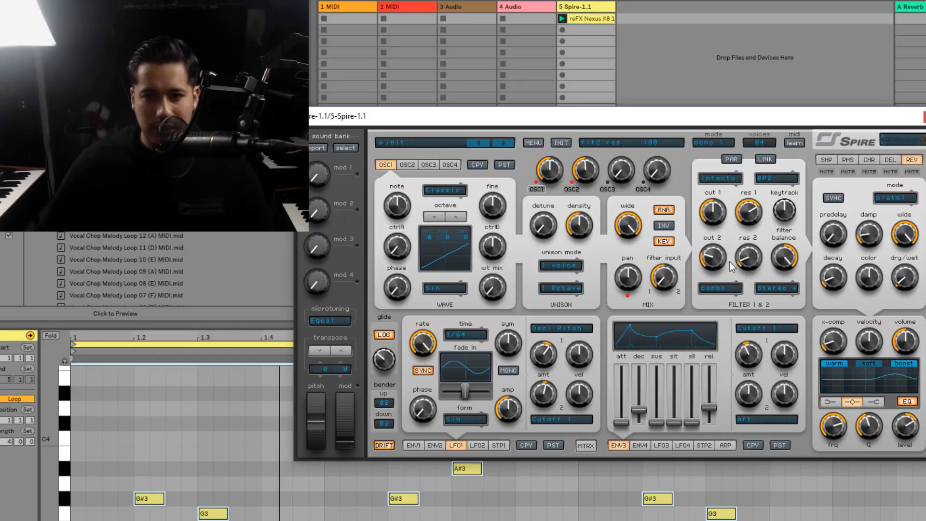
{"action": "left_click_drag", "start_coordinate": [903, 413], "coordinate": [899, 424]}
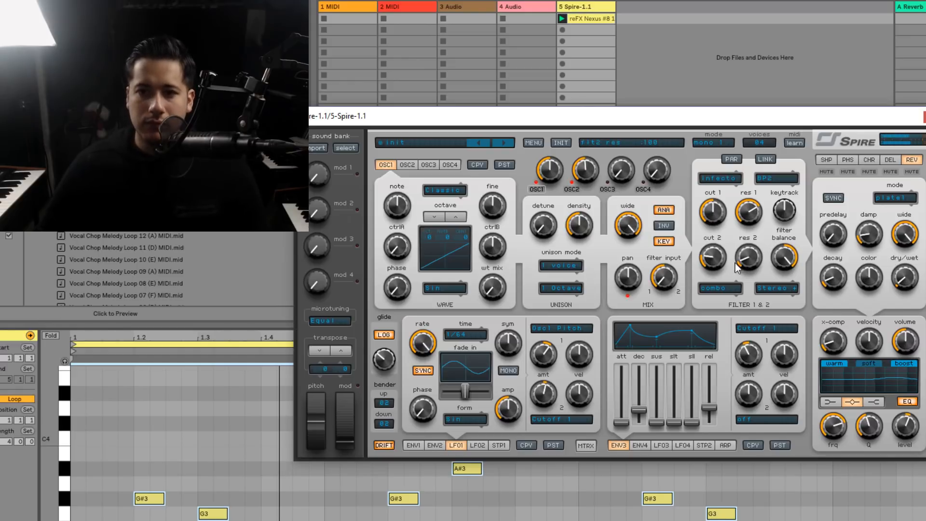
{"action": "left_click_drag", "start_coordinate": [711, 261], "coordinate": [717, 256]}
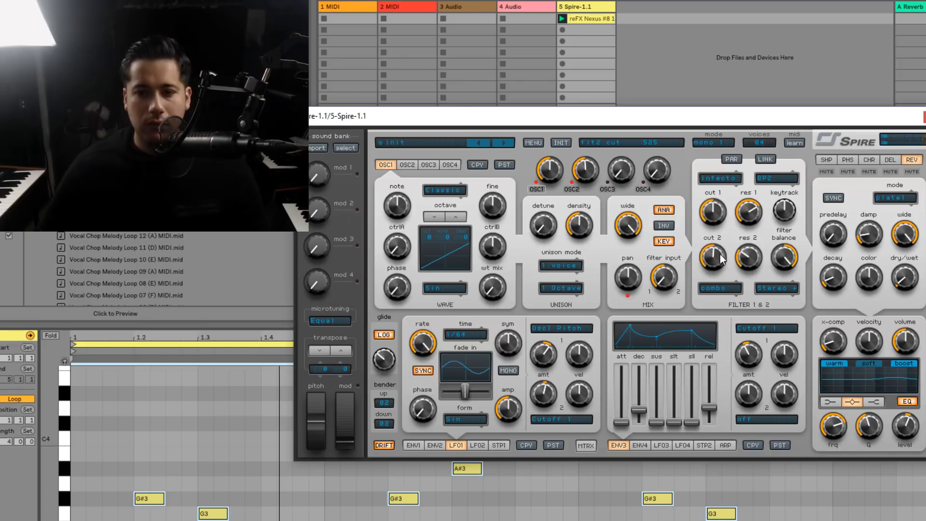
Try filter 2 as a shaper in Saturate and Foldback modes while varying its cutoff.
{"action": "left_click", "coordinate": [735, 283]}
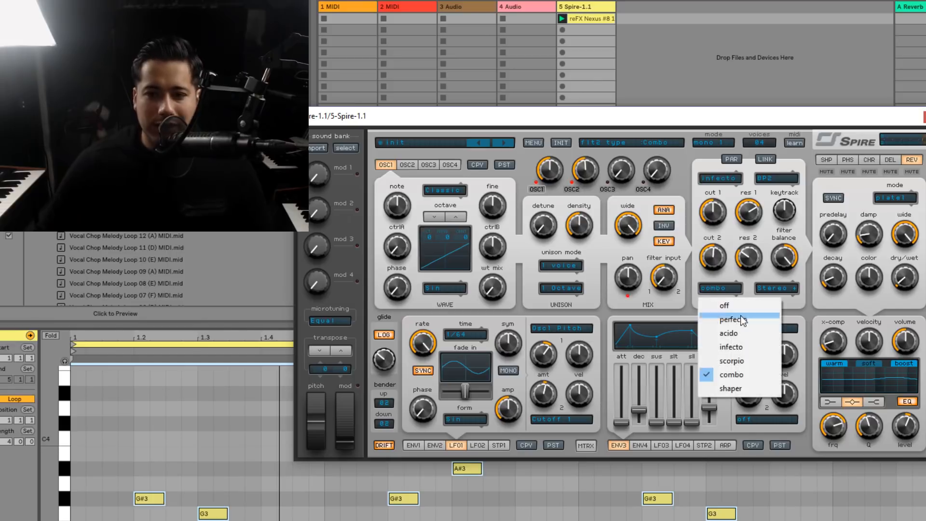
{"action": "left_click", "coordinate": [754, 387]}
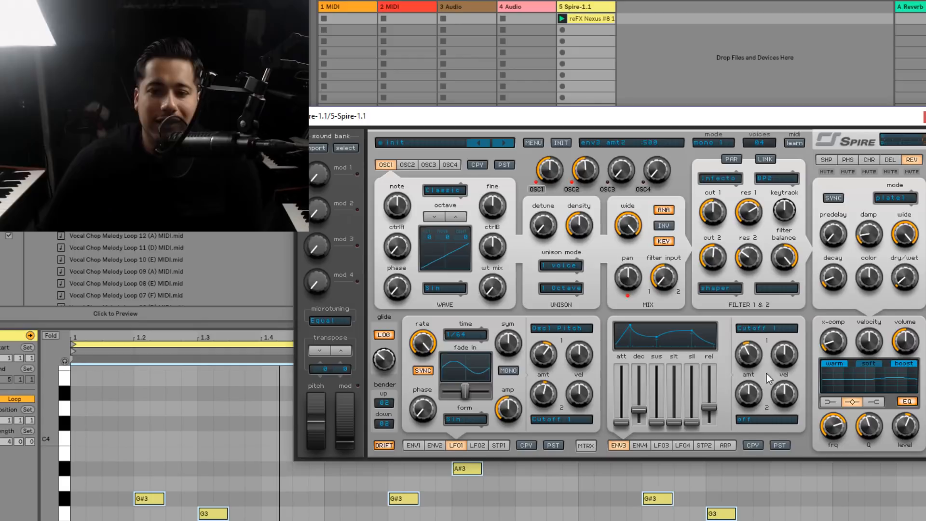
{"action": "left_click", "coordinate": [782, 289]}
{"action": "left_click", "coordinate": [780, 305]}
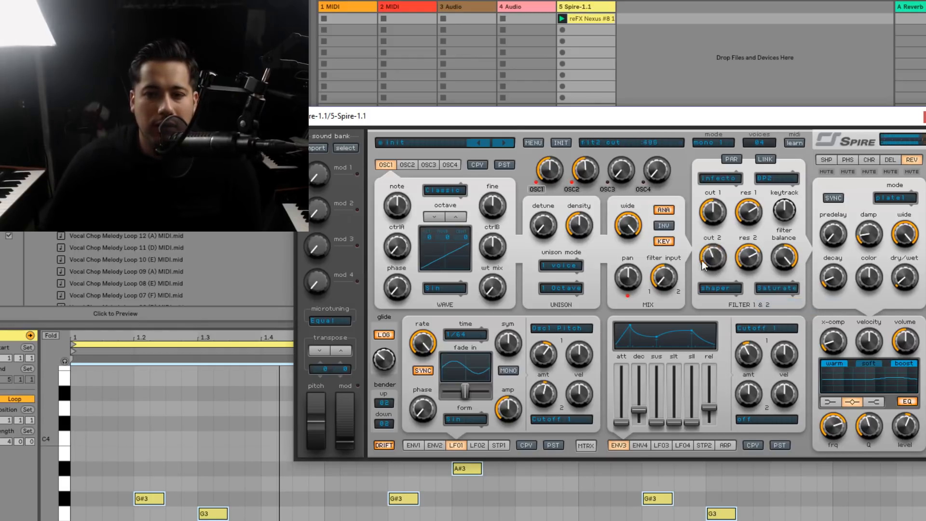
{"action": "left_click_drag", "start_coordinate": [711, 260], "coordinate": [715, 235]}
{"action": "left_click", "coordinate": [763, 289]}
{"action": "left_click", "coordinate": [792, 319]}
{"action": "left_click_drag", "start_coordinate": [694, 300], "coordinate": [695, 278]}
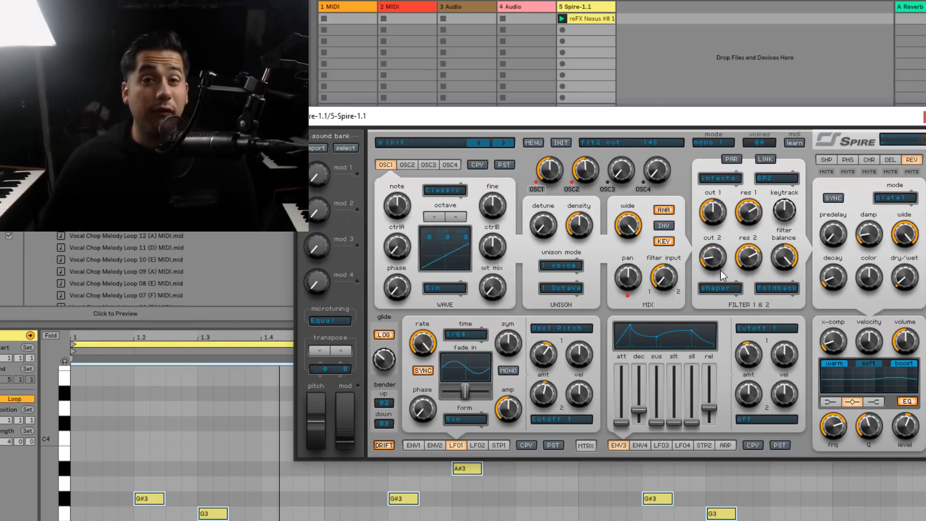
Turn filter 2 off.
{"action": "left_click", "coordinate": [722, 294]}
{"action": "left_click", "coordinate": [713, 305]}
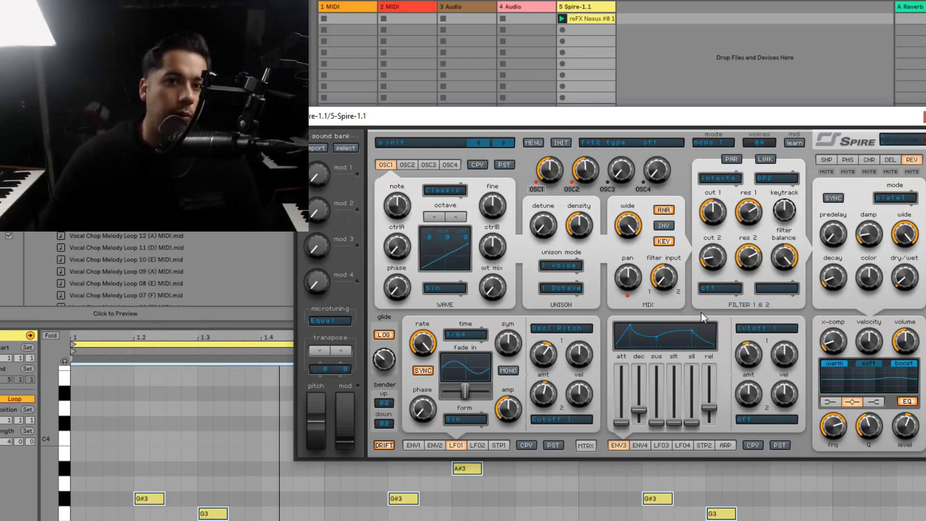
Try other modes on the shaper effect, reduce its drive, and settle on the soft mode.
{"action": "left_click", "coordinate": [825, 159]}
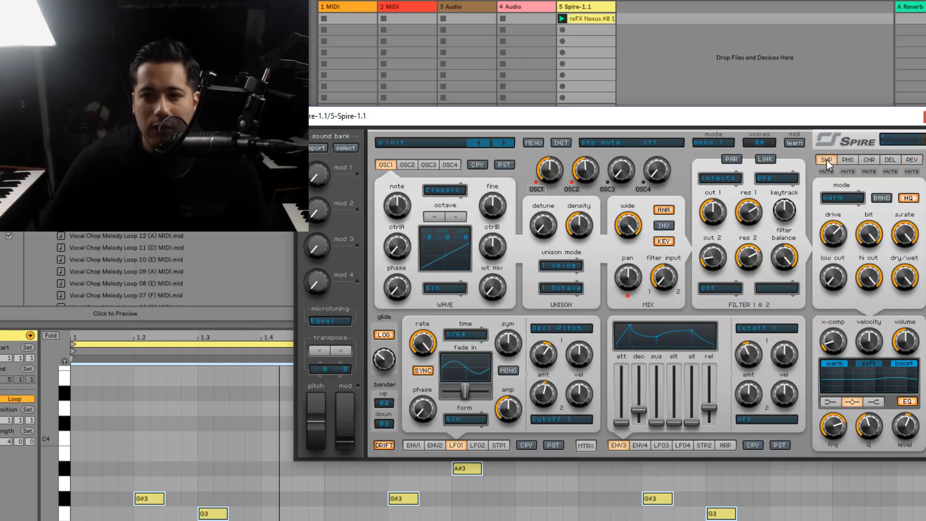
{"action": "left_click", "coordinate": [841, 197]}
{"action": "left_click", "coordinate": [896, 245]}
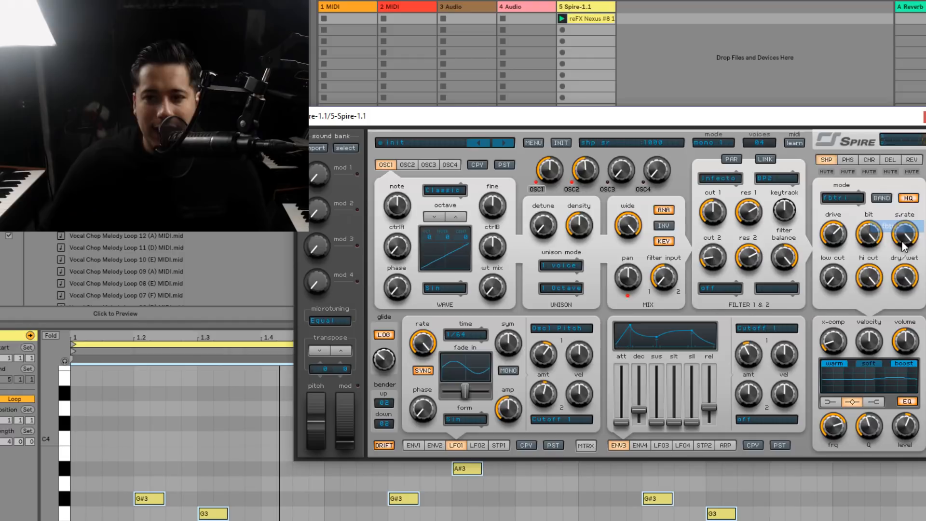
{"action": "left_click", "coordinate": [841, 197]}
{"action": "left_click", "coordinate": [890, 237]}
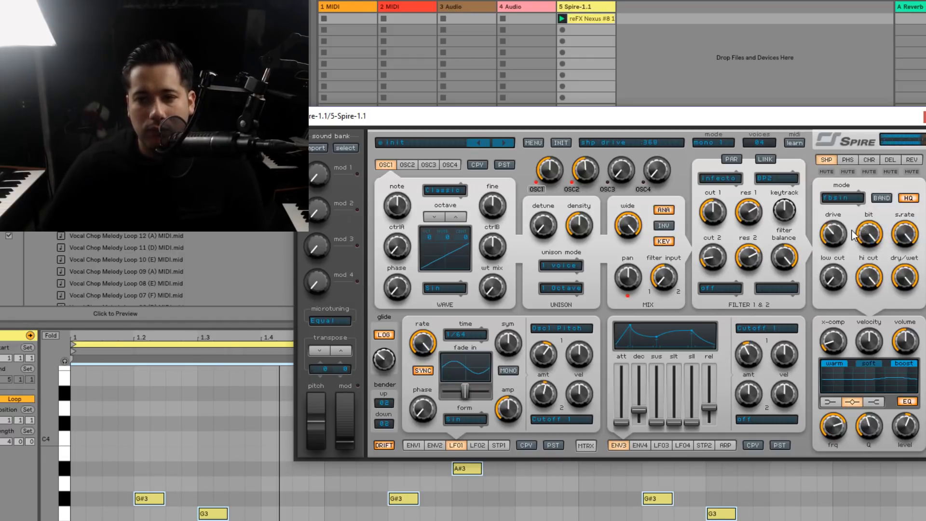
{"action": "left_click", "coordinate": [852, 202]}
{"action": "left_click", "coordinate": [848, 214]}
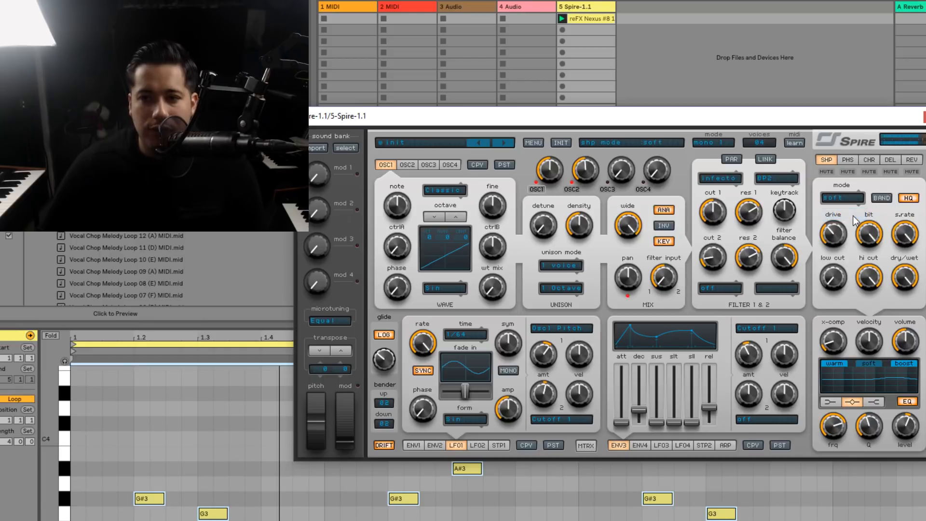
Audition a stronger reverb dry/wet mix and bring it back down to a low amount.
{"action": "left_click", "coordinate": [911, 160]}
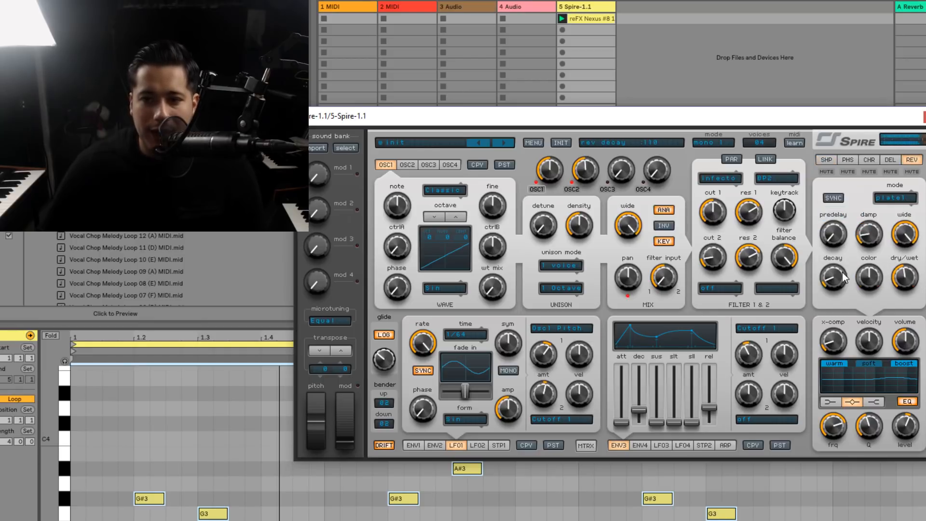
{"action": "left_click_drag", "start_coordinate": [895, 284], "coordinate": [875, 313]}
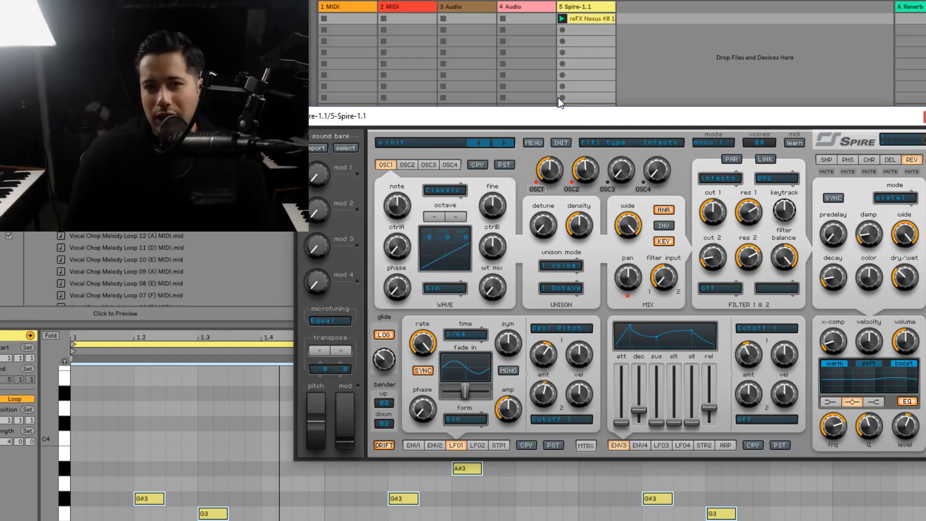
Give oscillator 1 the Brass 1 wavetable with wt mix turned up, and take oscillator 2 out of the mix.
{"action": "left_click", "coordinate": [444, 288]}
{"action": "left_click", "coordinate": [524, 440]}
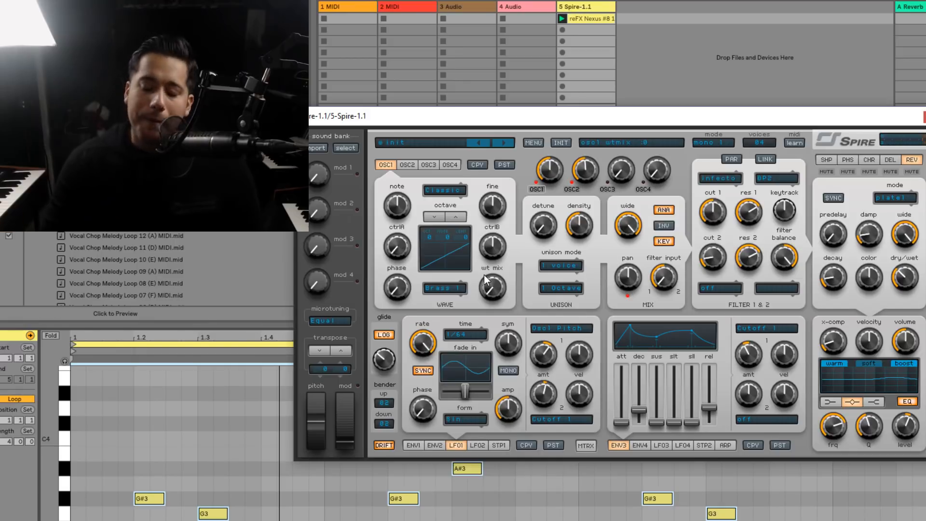
{"action": "left_click_drag", "start_coordinate": [474, 267], "coordinate": [505, 249]}
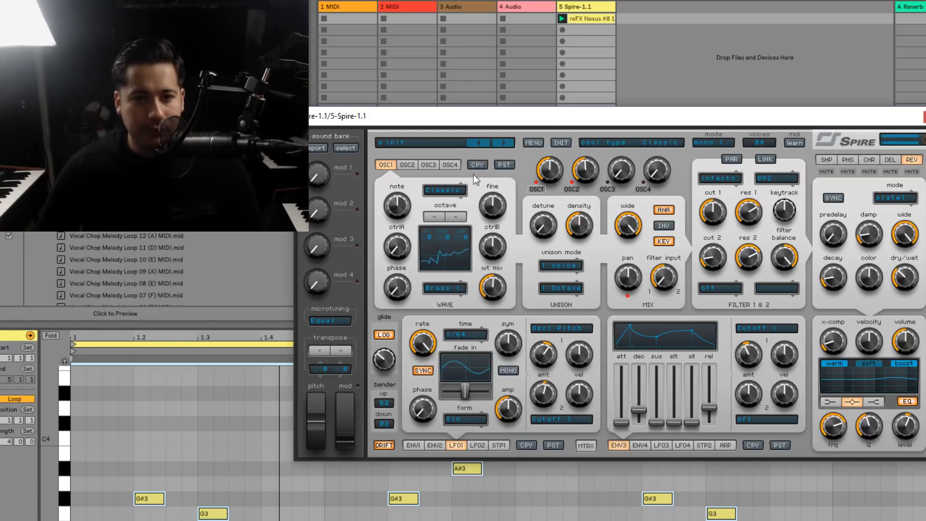
{"action": "left_click_drag", "start_coordinate": [590, 175], "coordinate": [586, 236]}
{"action": "left_click_drag", "start_coordinate": [487, 289], "coordinate": [495, 290]}
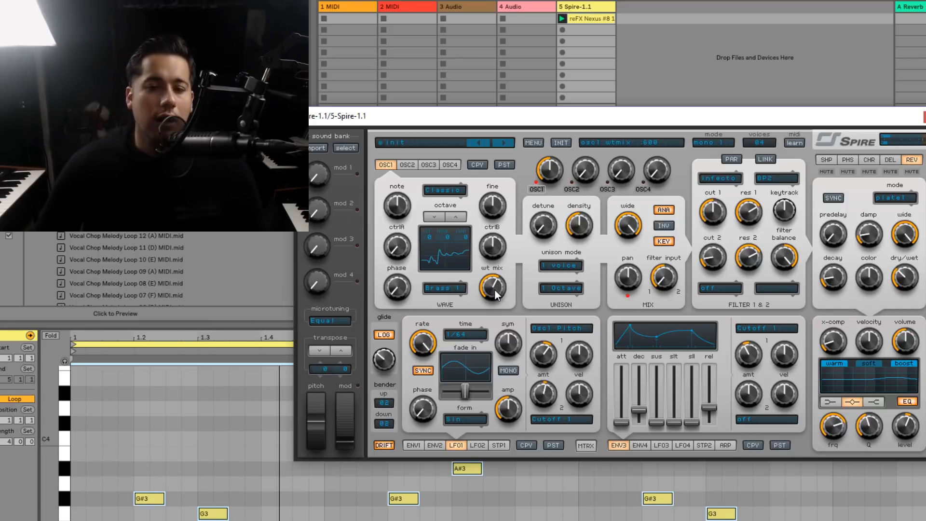
Audition other wavetables on oscillator 1, choose Piano A1, and raise its ctrlB.
{"action": "scroll", "coordinate": [461, 294], "scroll_direction": "down", "scroll_amount": 4}
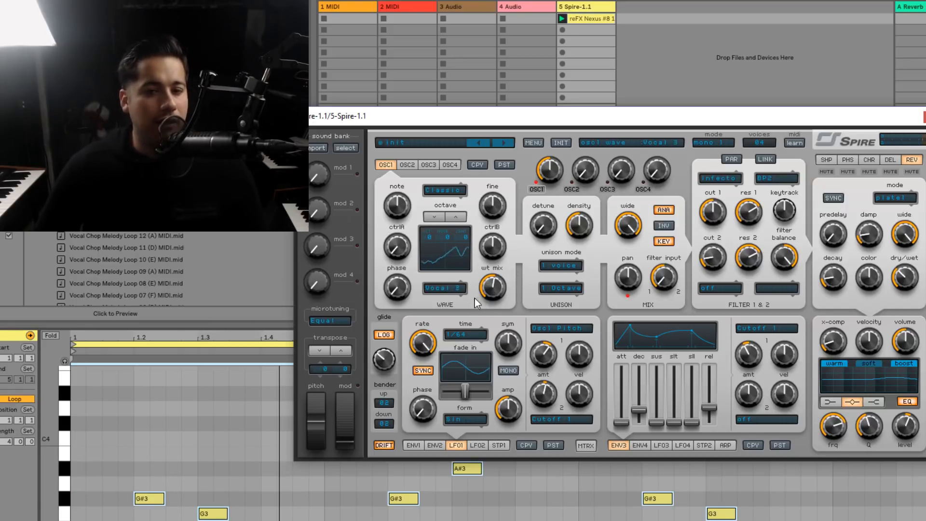
{"action": "scroll", "coordinate": [453, 293], "scroll_direction": "down", "scroll_amount": 2}
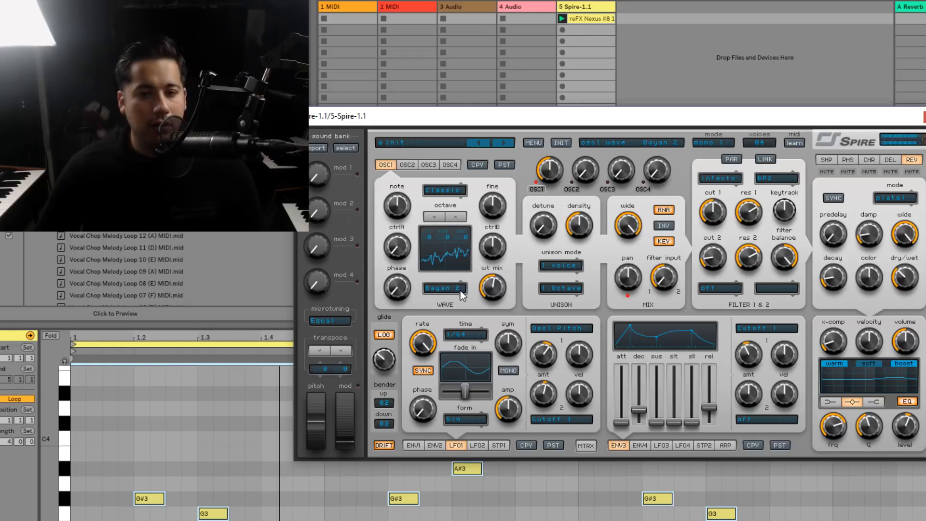
{"action": "left_click", "coordinate": [460, 289]}
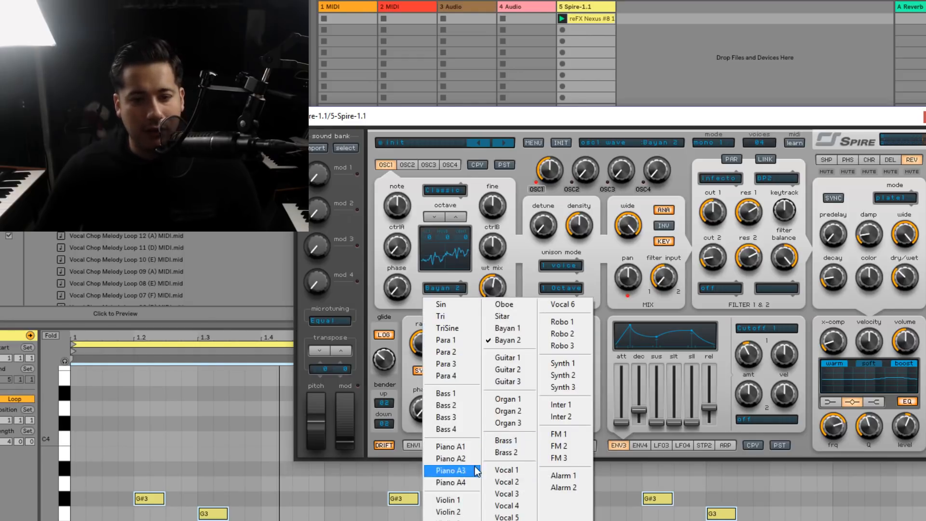
{"action": "left_click", "coordinate": [450, 446]}
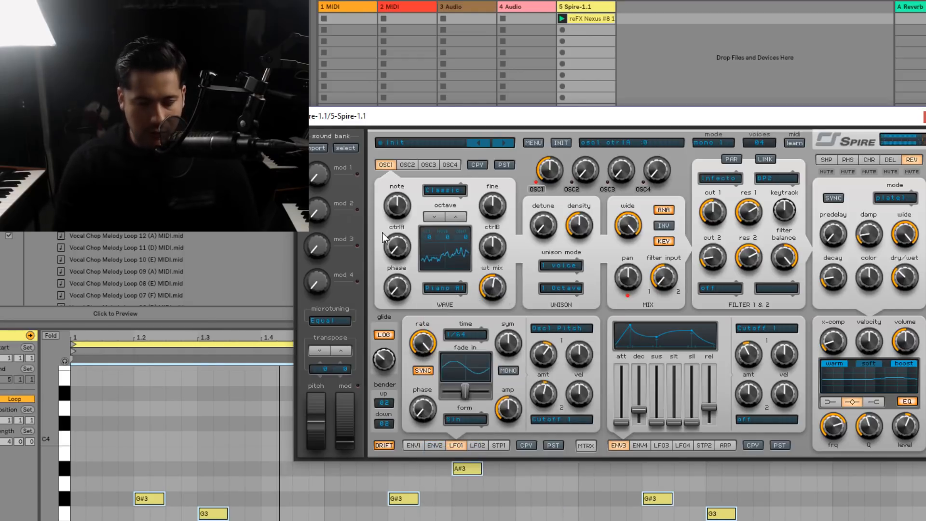
{"action": "left_click_drag", "start_coordinate": [485, 248], "coordinate": [513, 230]}
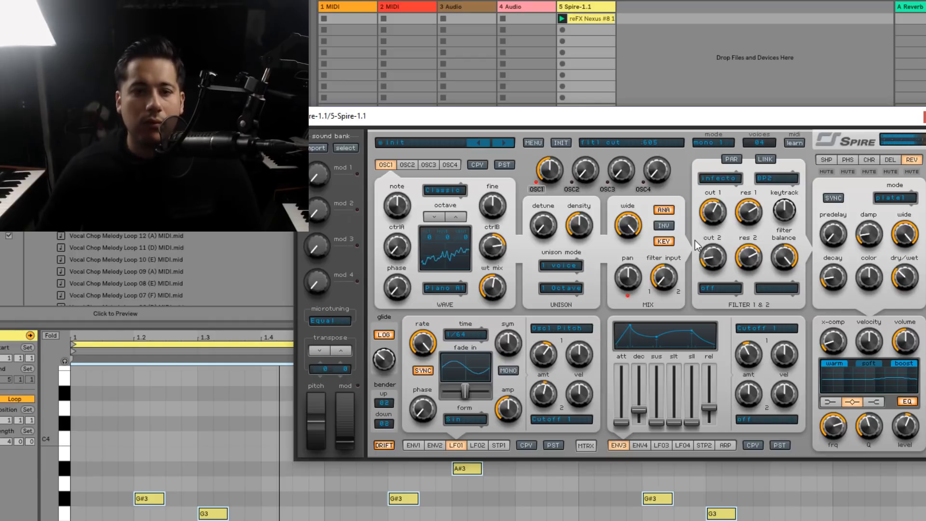
Select the EQ's high band and adjust its level.
{"action": "left_click", "coordinate": [882, 401]}
{"action": "scroll", "coordinate": [916, 418], "scroll_direction": "up", "scroll_amount": 3}
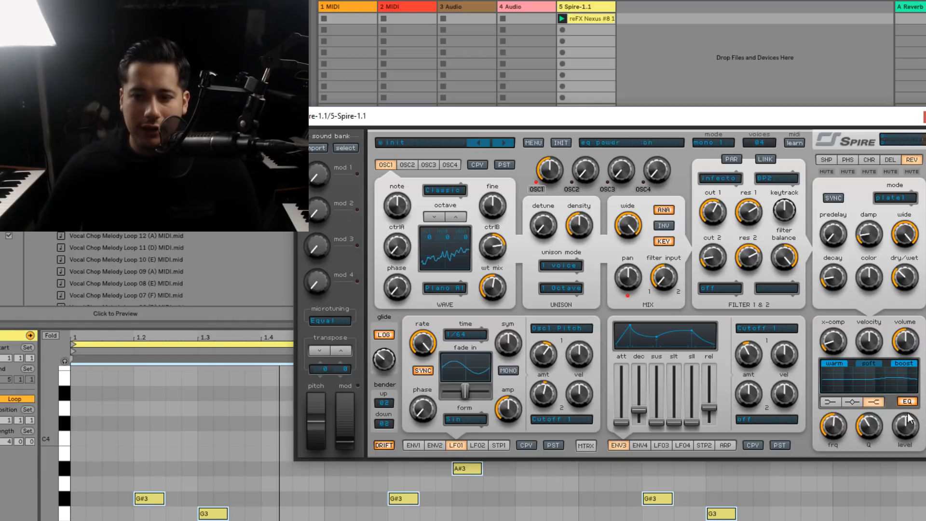